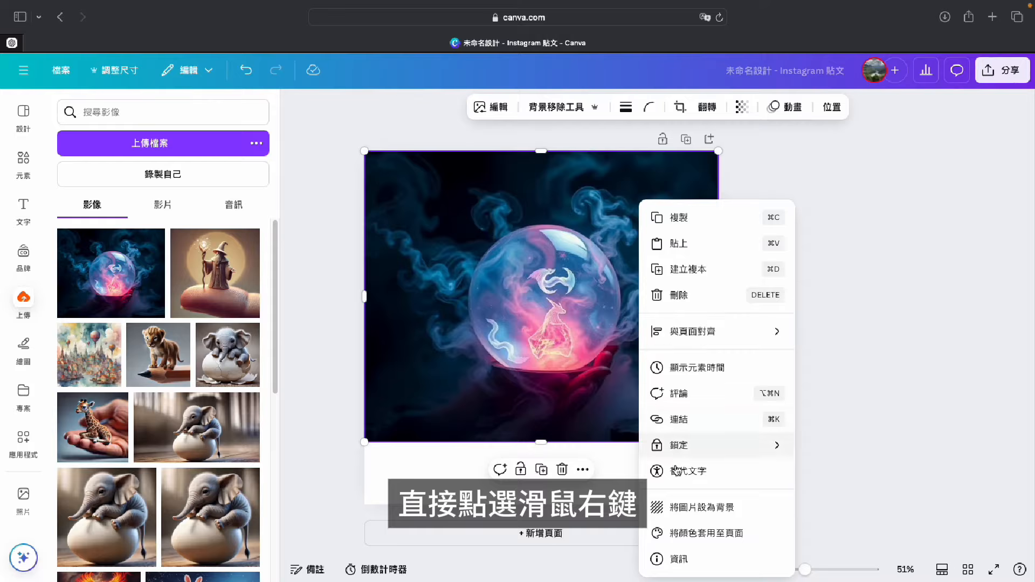
# - Set the crystal ball image as the background of the page
pyautogui.click(672, 517)
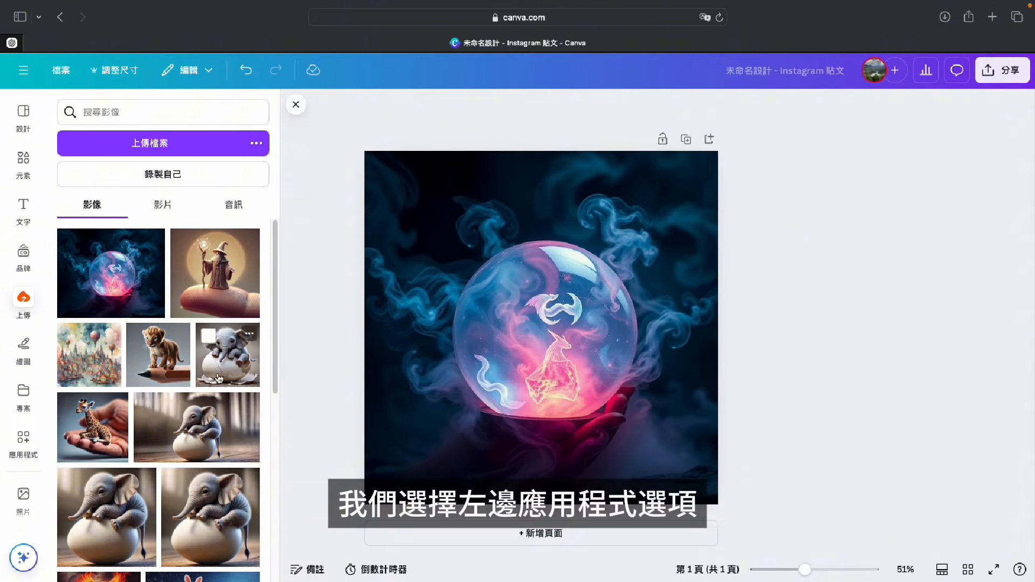
# - Search the Canva apps for "image animate" and open the Image Animate app
pyautogui.click(23, 439)
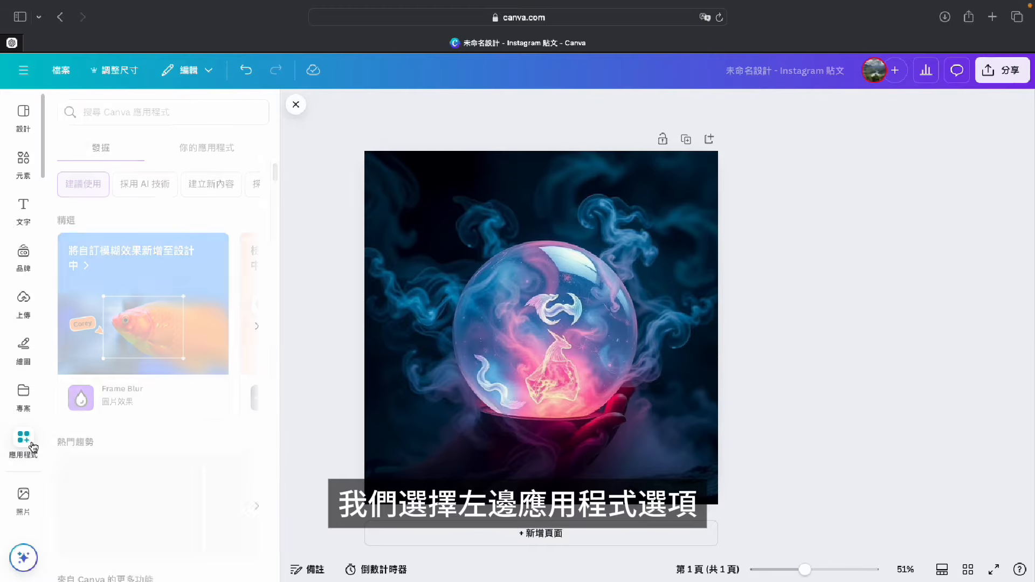
pyautogui.click(173, 113)
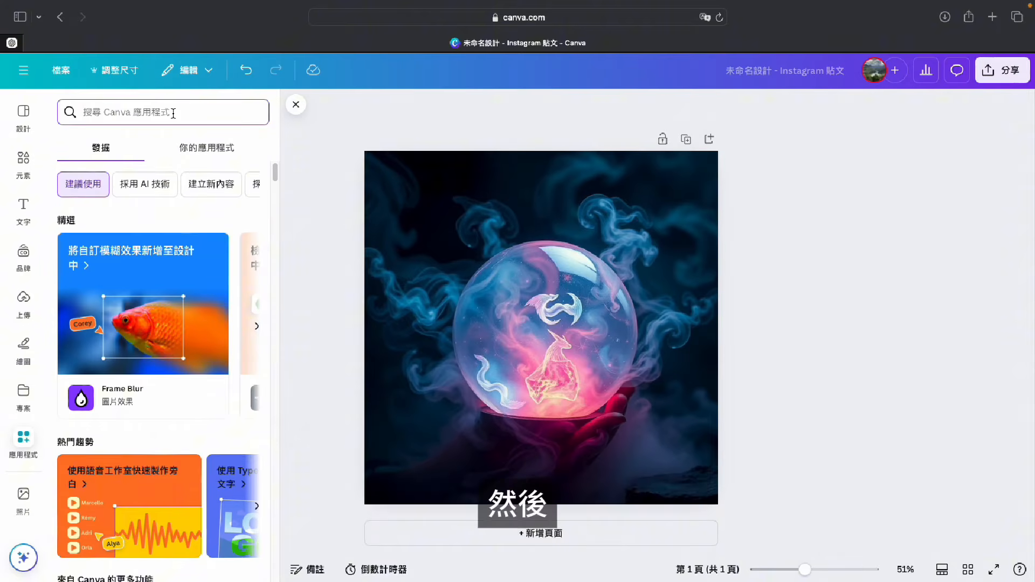
pyautogui.write('ima')
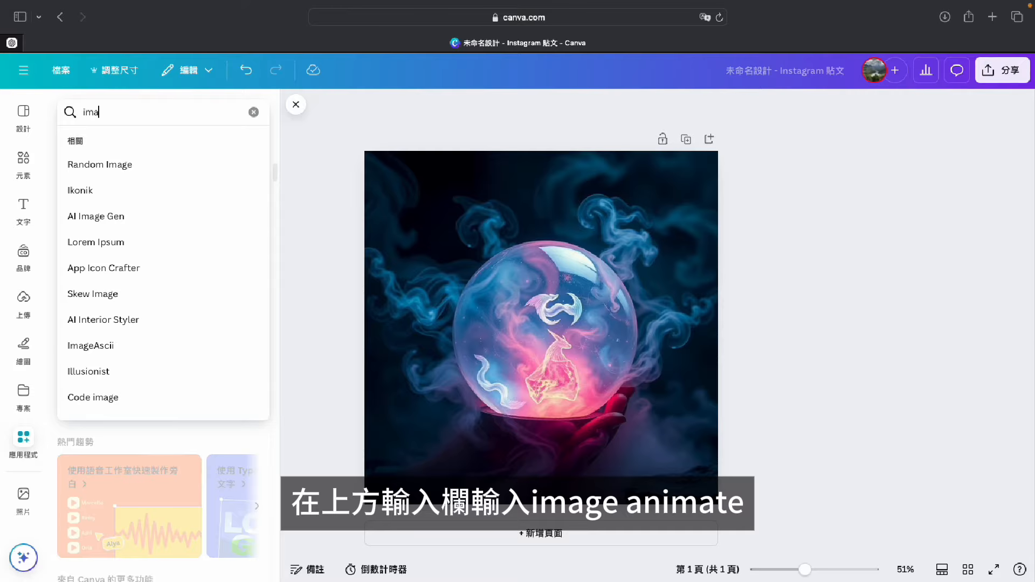
pyautogui.write('ge ani')
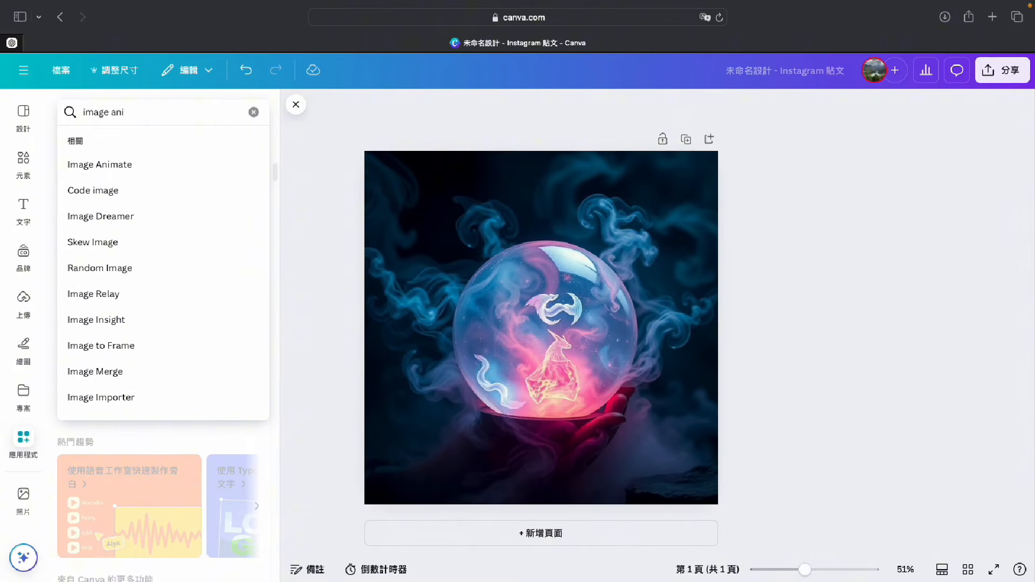
pyautogui.write('mate')
pyautogui.press('Return')
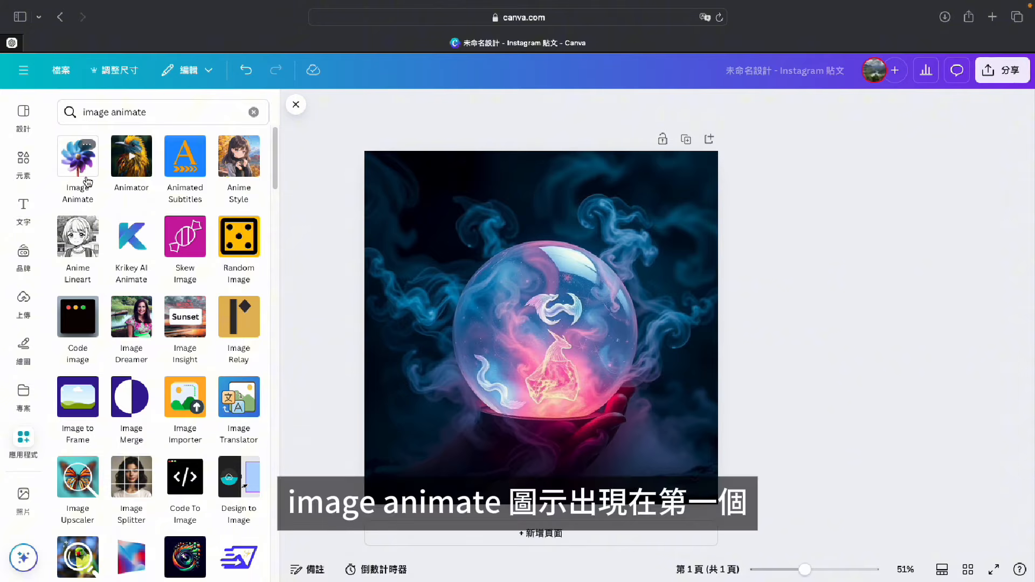
pyautogui.click(72, 152)
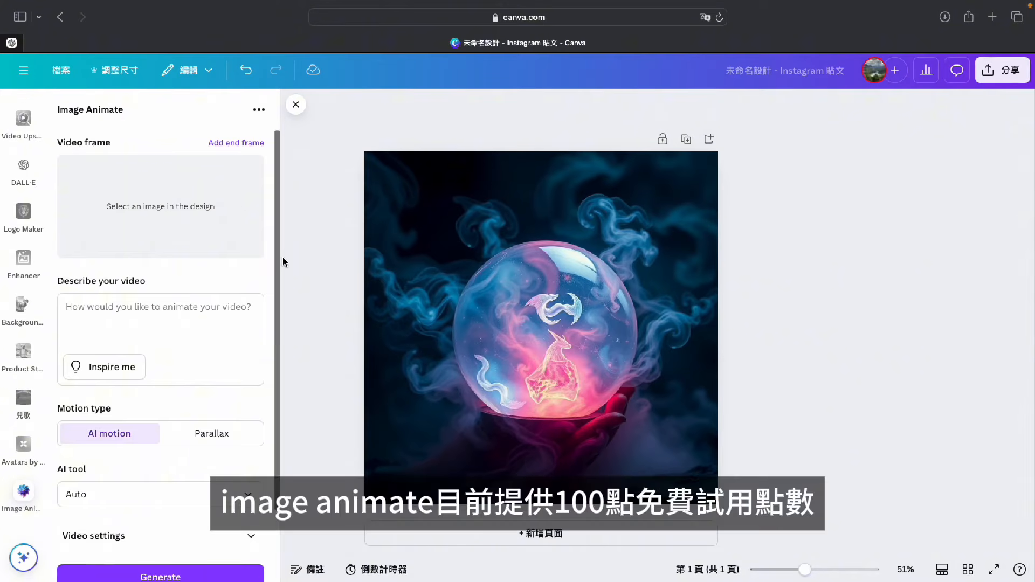
# - Use the crystal ball image as the video frame and have the app suggest a video description with Inspire me
pyautogui.scroll(-3, 192, 392)
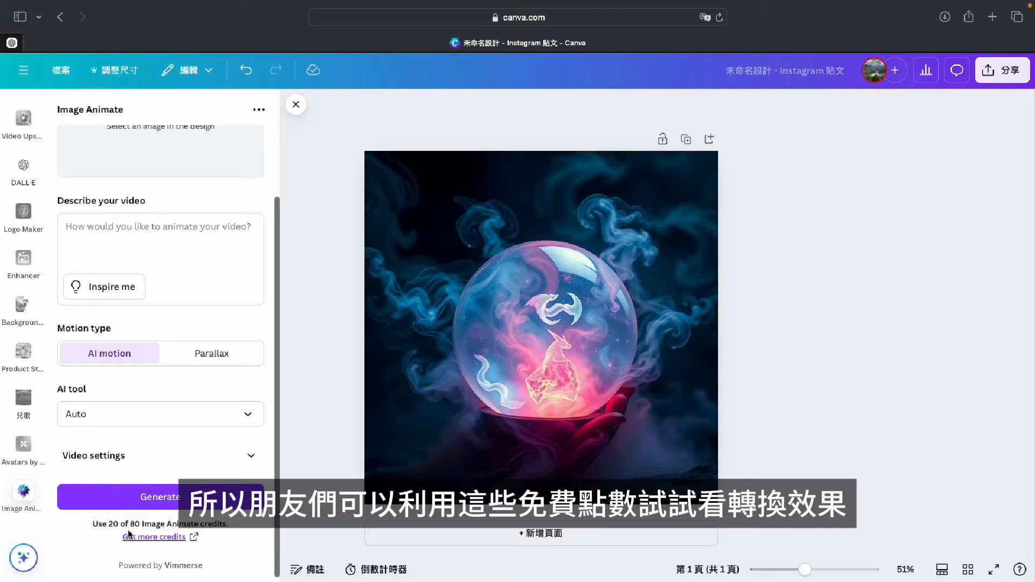
pyautogui.scroll(3, 210, 389)
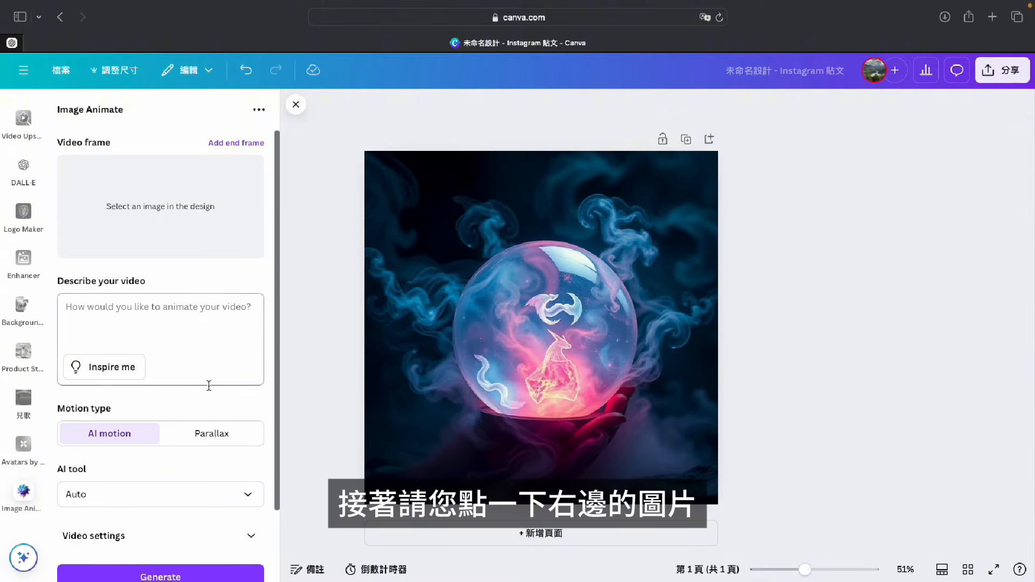
pyautogui.click(495, 326)
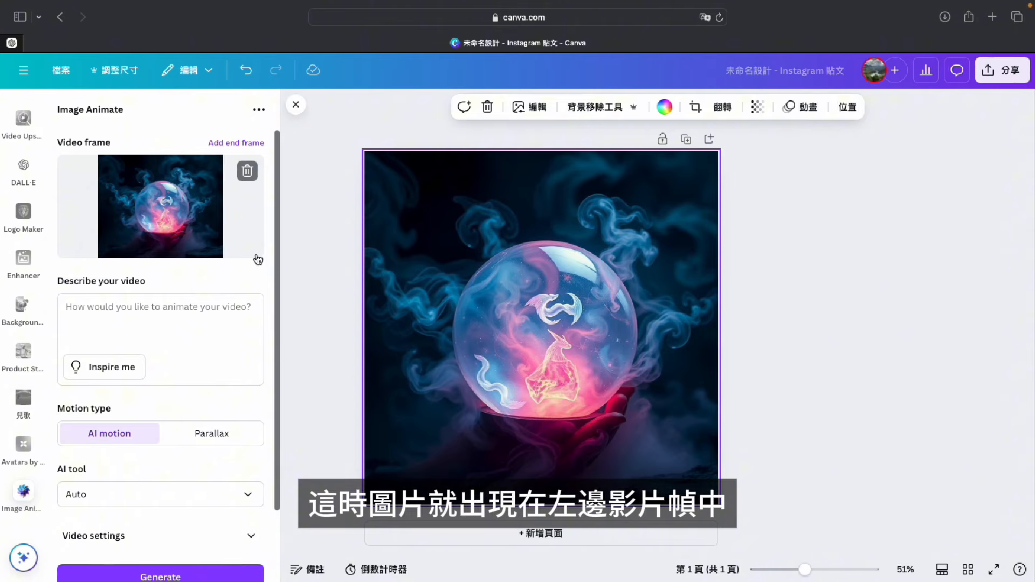
pyautogui.click(116, 368)
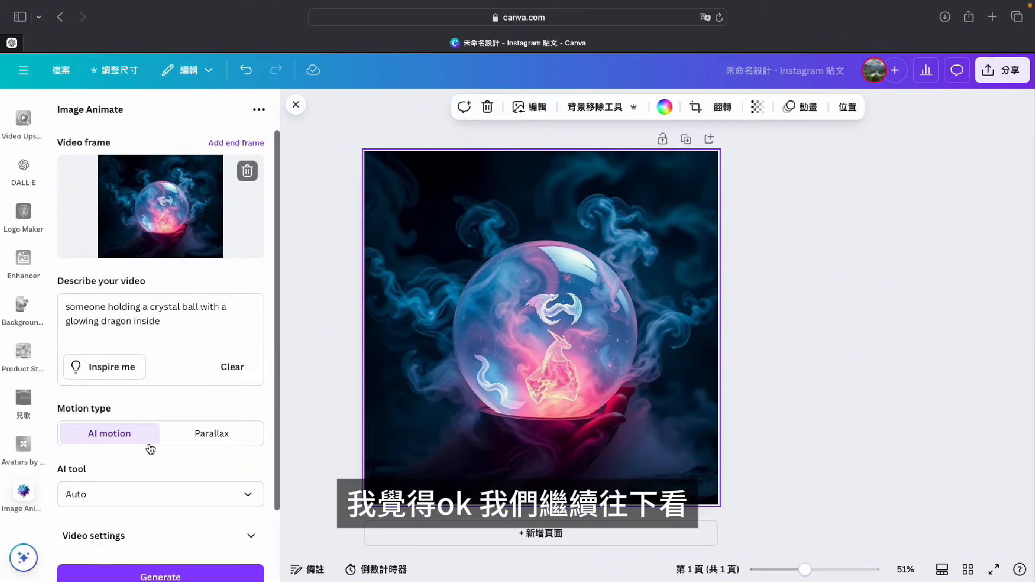
# - Look through the available AI tools for the animation and choose KlingAI
pyautogui.scroll(-3, 162, 457)
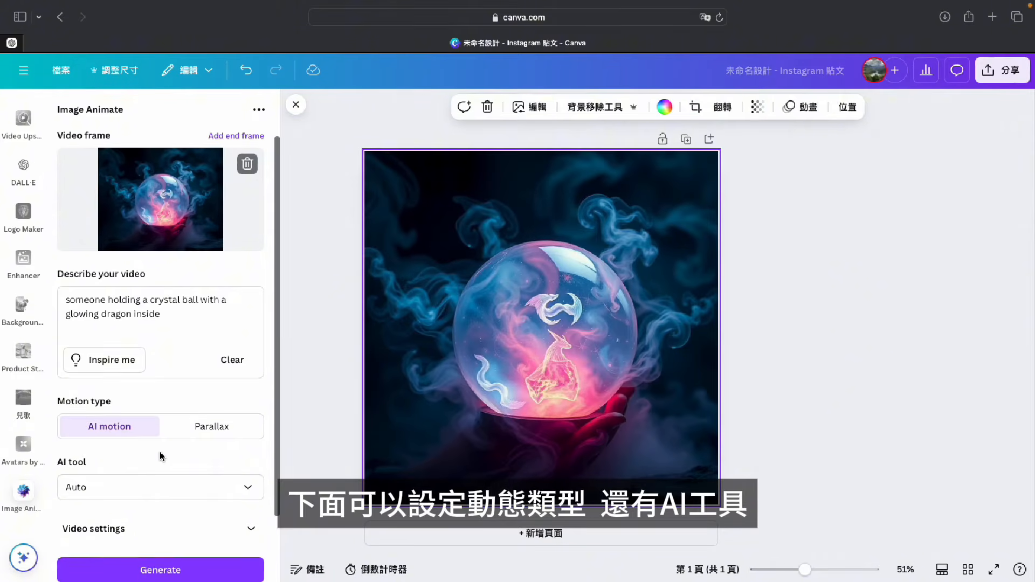
pyautogui.click(247, 440)
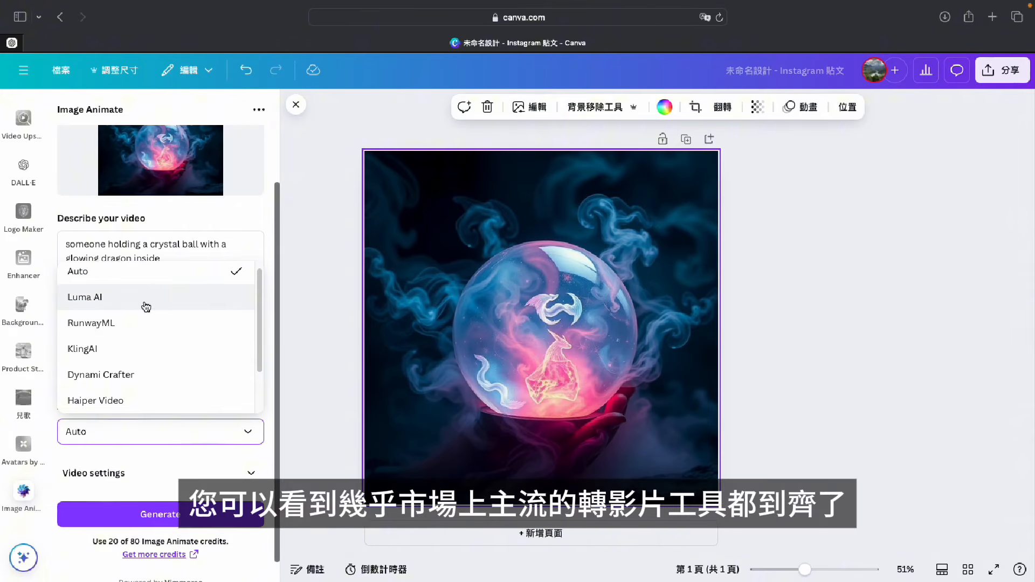
pyautogui.scroll(-2, 134, 372)
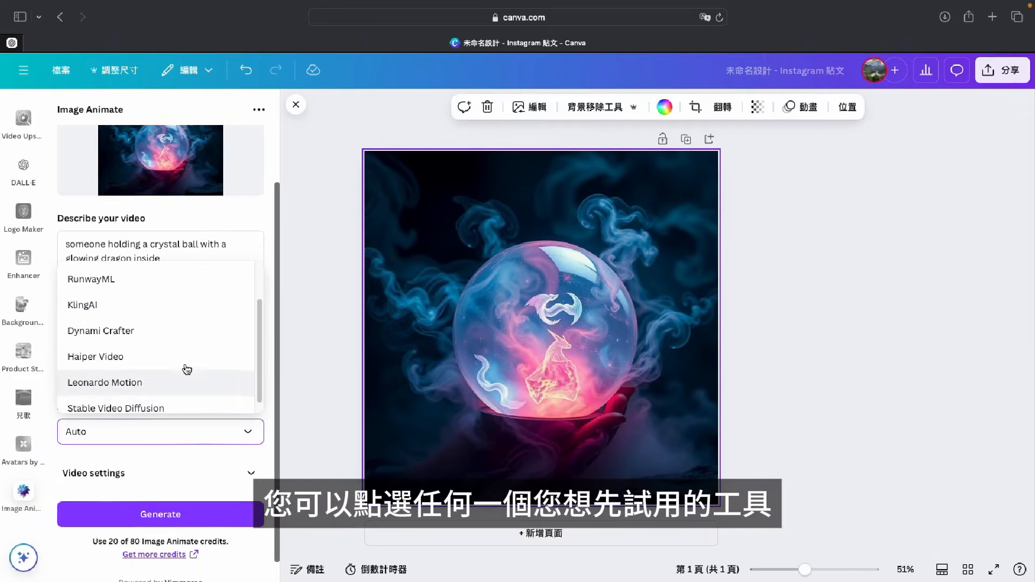
pyautogui.scroll(2, 186, 371)
pyautogui.scroll(1, 187, 370)
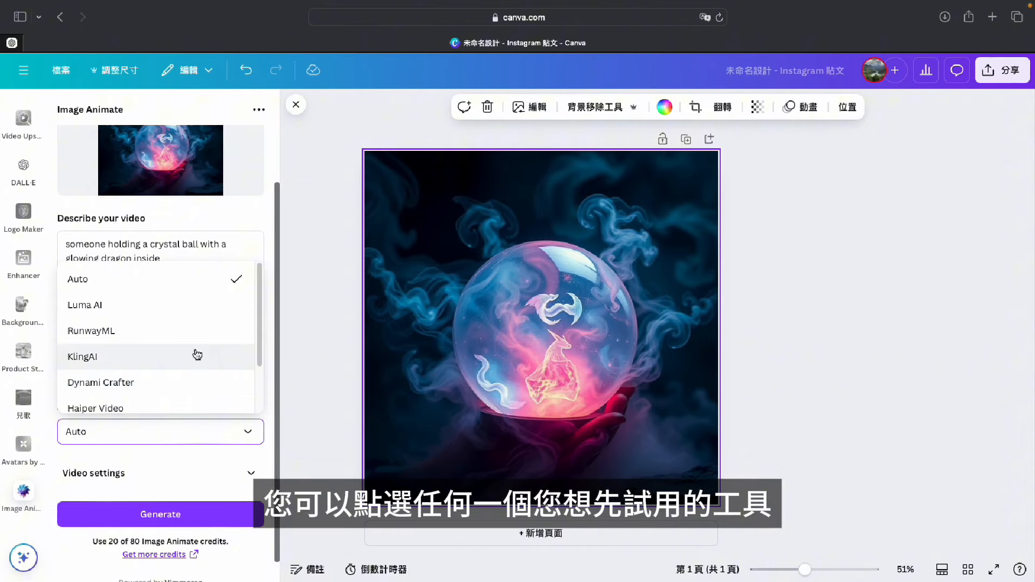
pyautogui.click(178, 356)
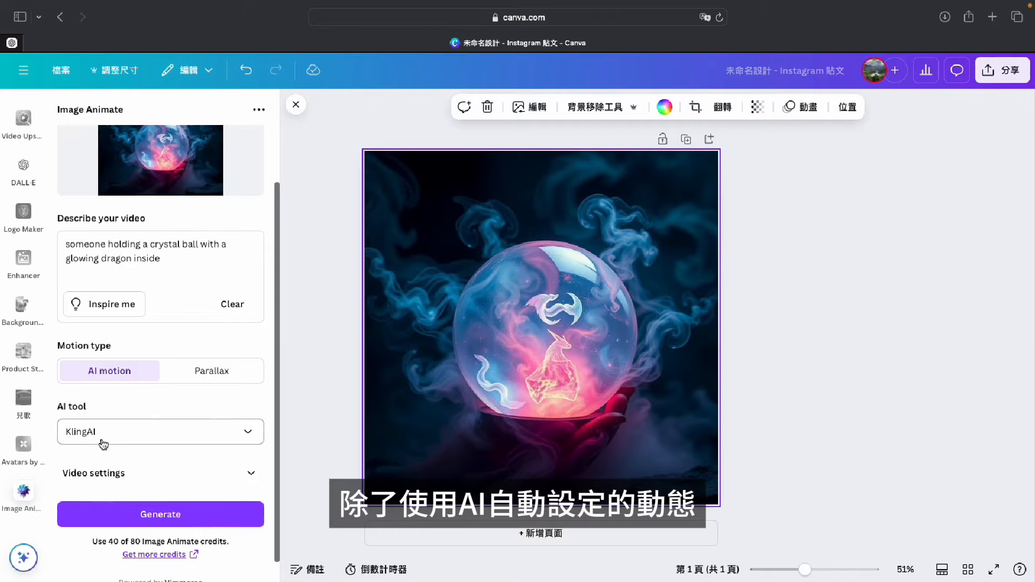
# - Check the Parallax motion type, return to AI motion and generate the crystal ball video
pyautogui.click(220, 374)
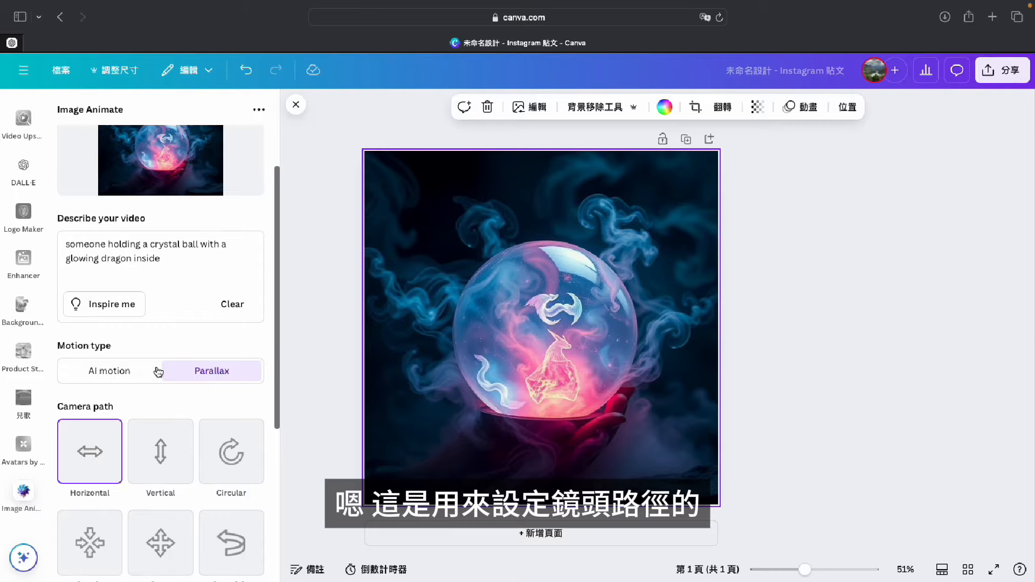
pyautogui.click(138, 372)
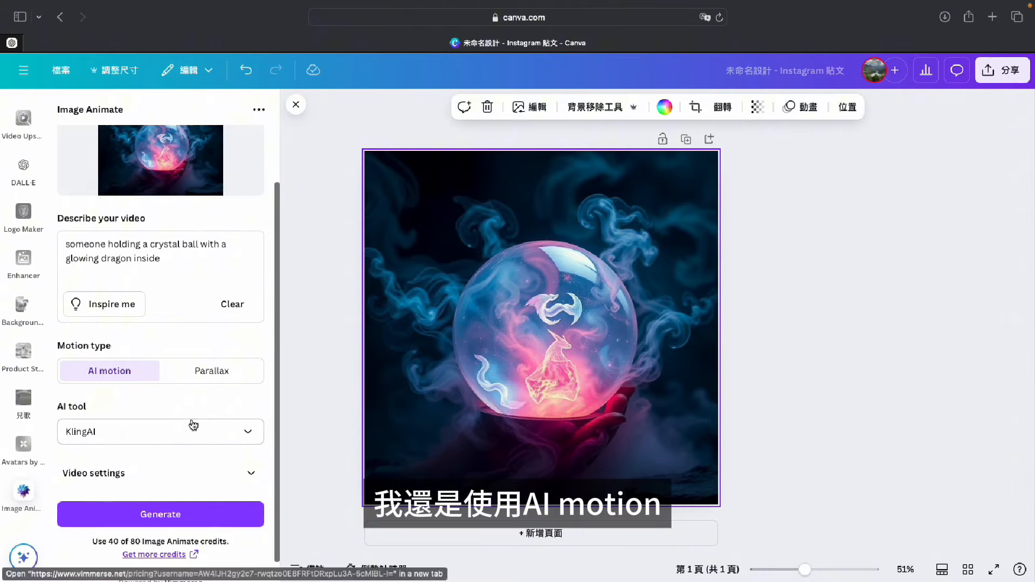
pyautogui.scroll(-2, 192, 426)
pyautogui.click(156, 497)
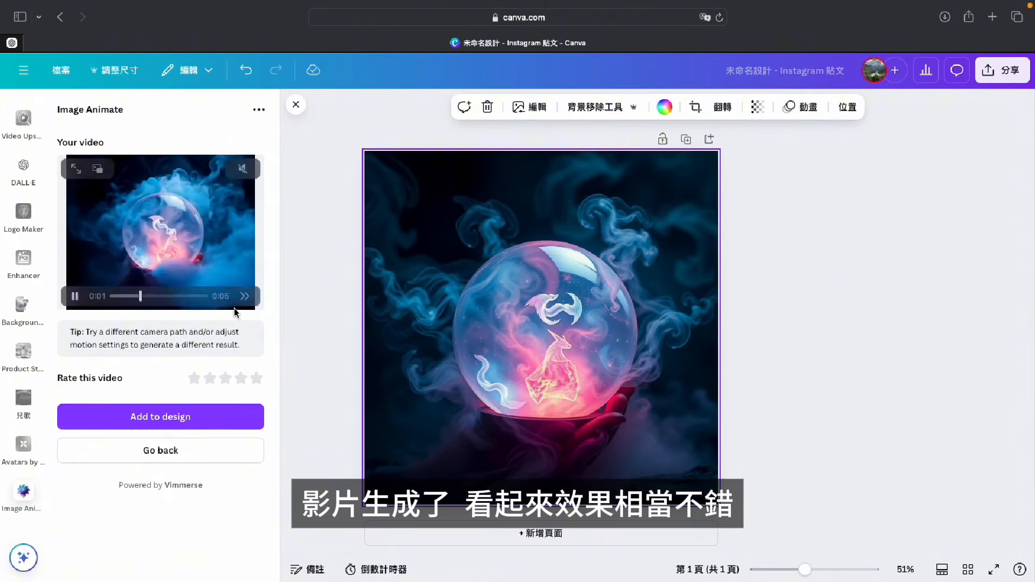
# - Add the generated video to a new second page and set it as that page's background
pyautogui.click(540, 534)
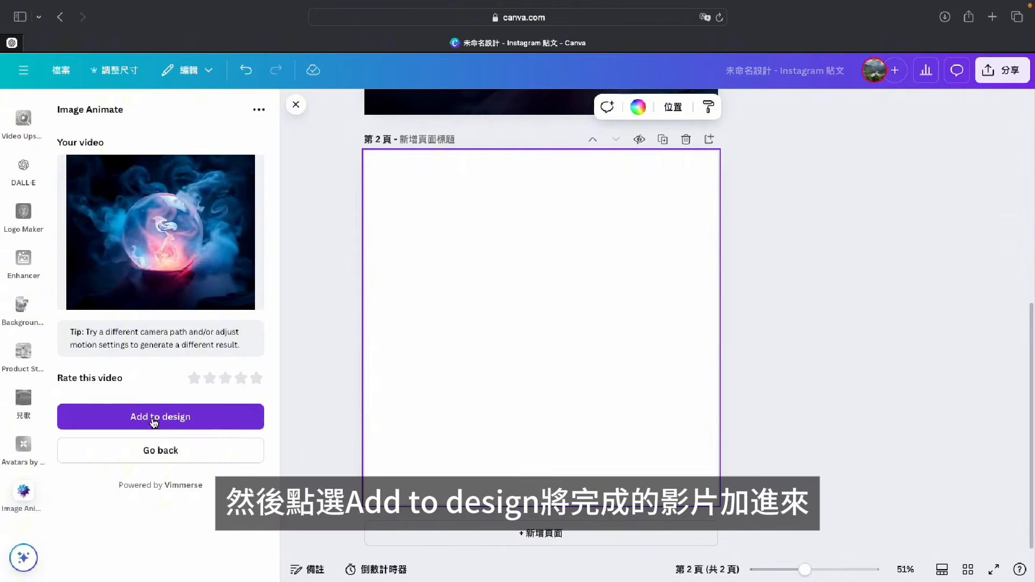
pyautogui.click(179, 421)
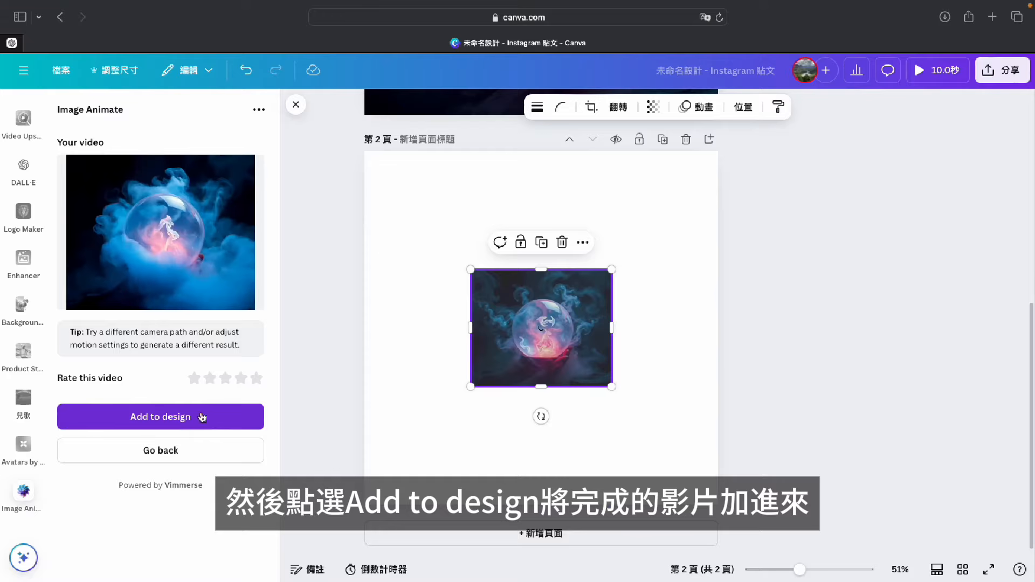
pyautogui.rightClick(561, 328)
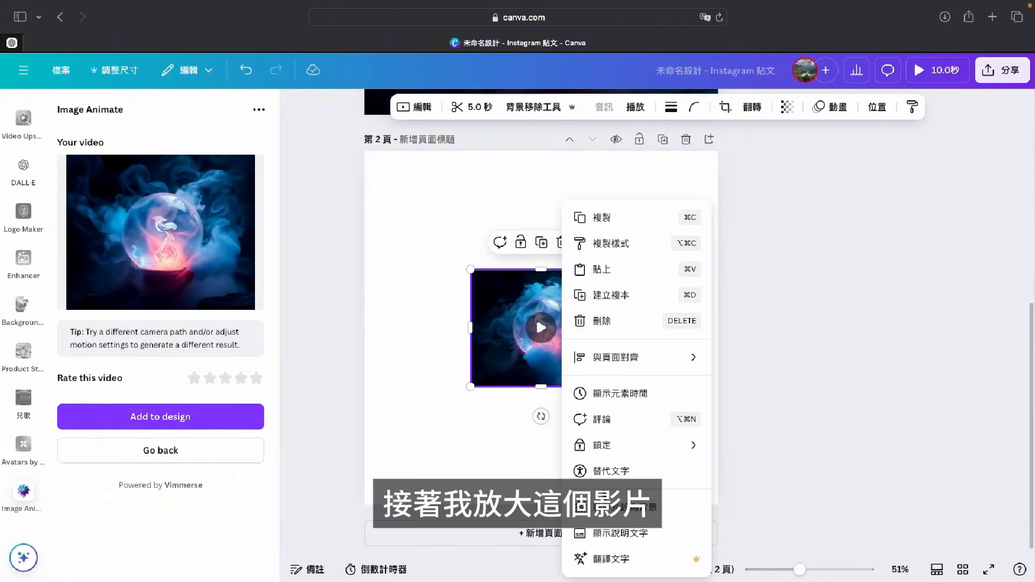
pyautogui.click(603, 508)
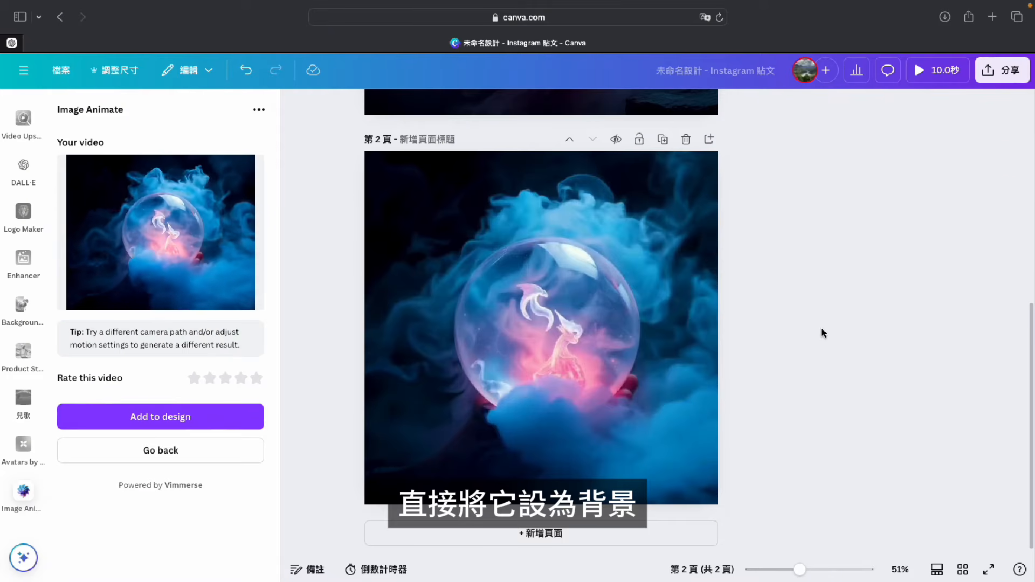
# - Download only page 2 of the design as an MP4 video
pyautogui.click(632, 205)
pyautogui.click(1002, 70)
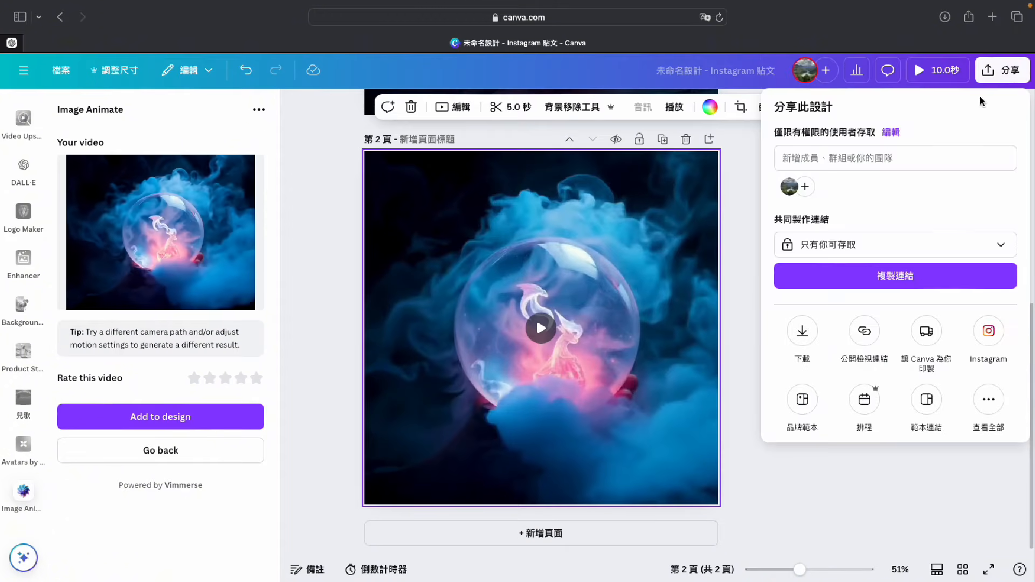
pyautogui.click(801, 333)
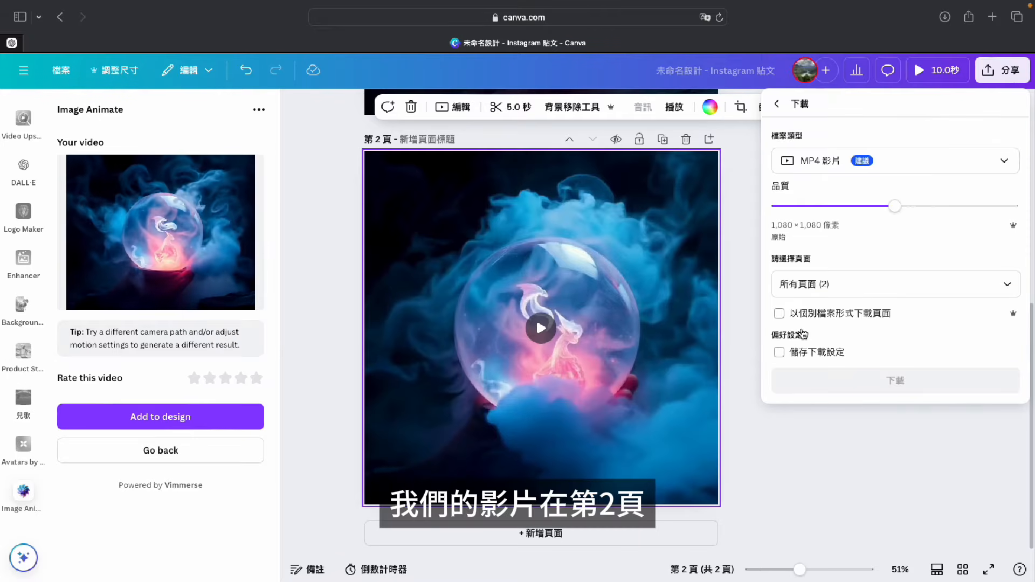
pyautogui.click(875, 285)
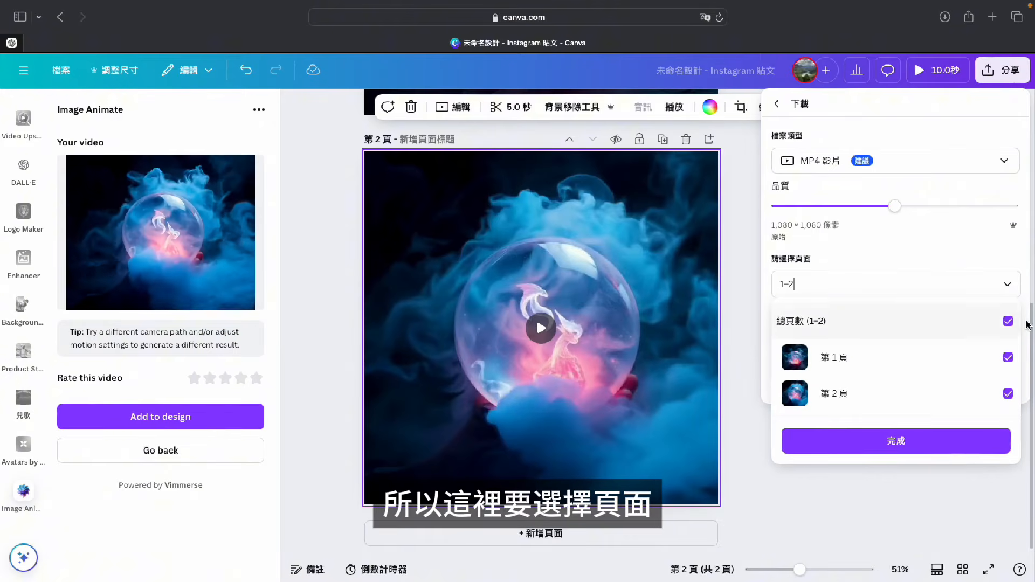
pyautogui.click(1007, 321)
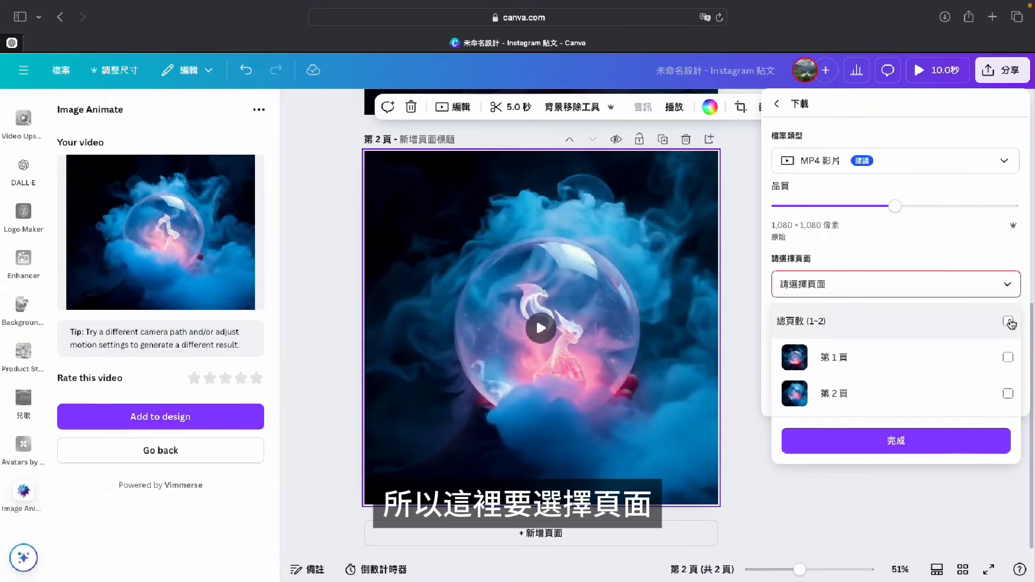
pyautogui.click(1007, 394)
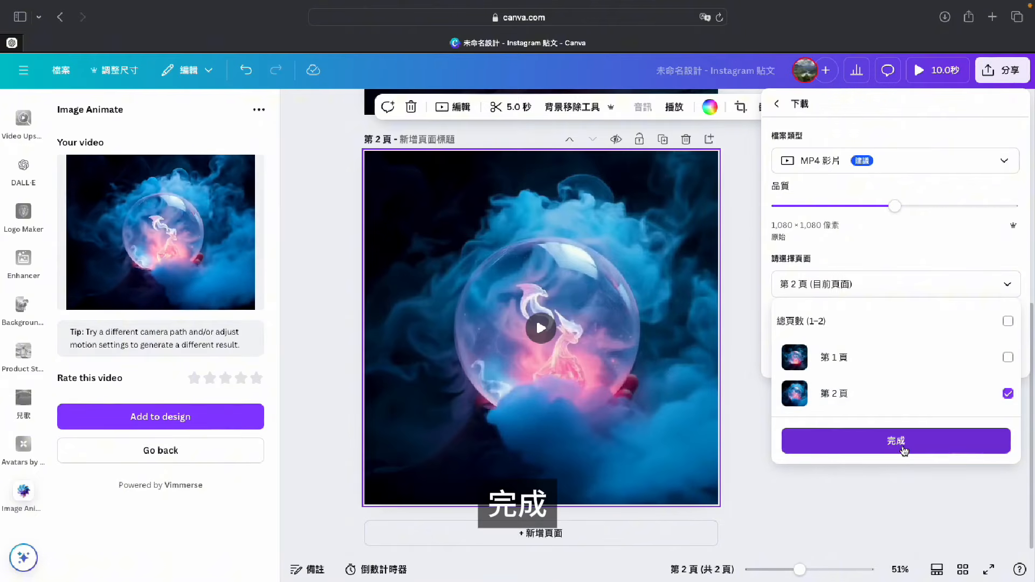
pyautogui.click(900, 441)
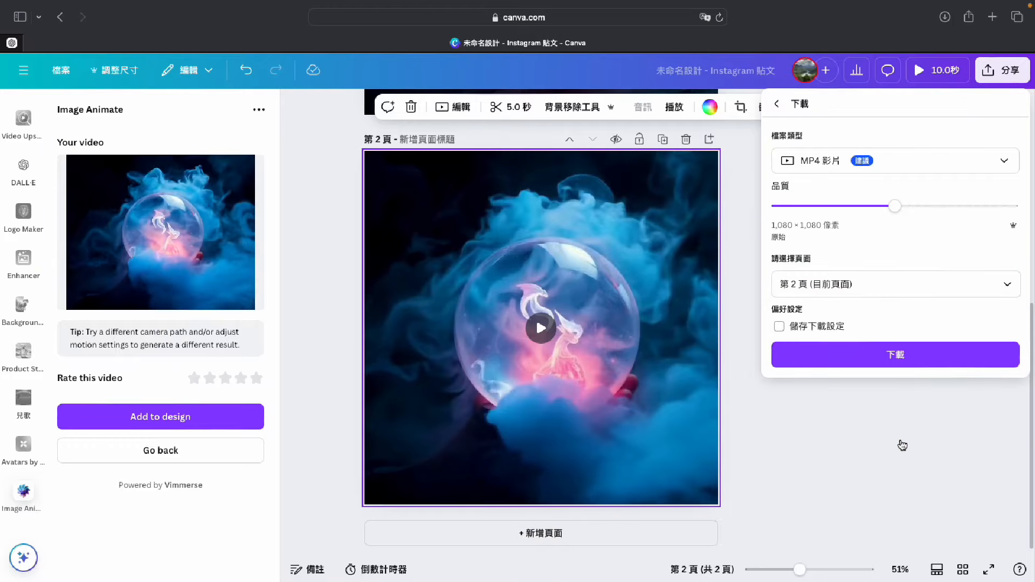
pyautogui.click(895, 356)
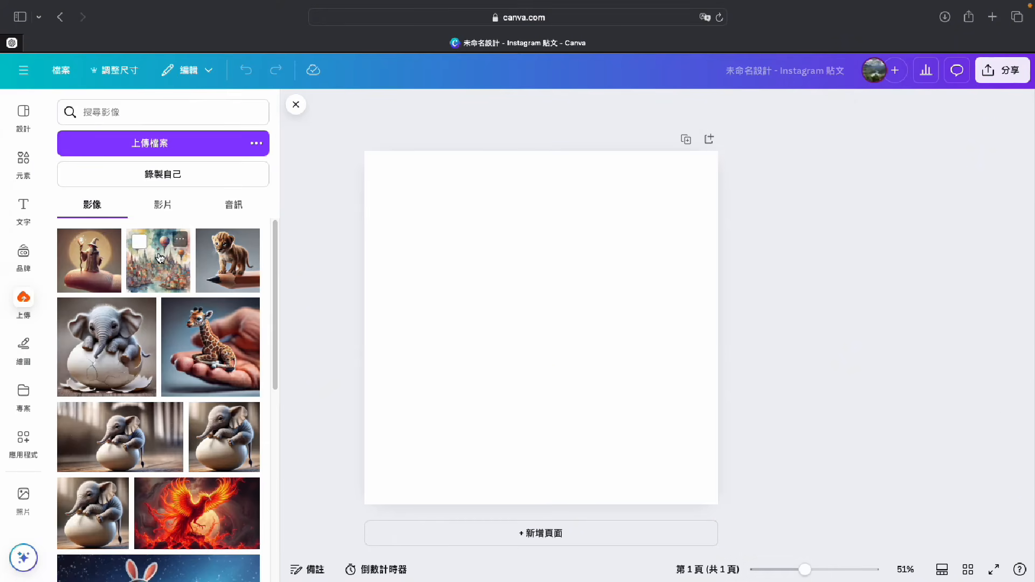
# - Place the uploaded balloon city painting on the blank page and enlarge it to fill the whole page
pyautogui.click(160, 257)
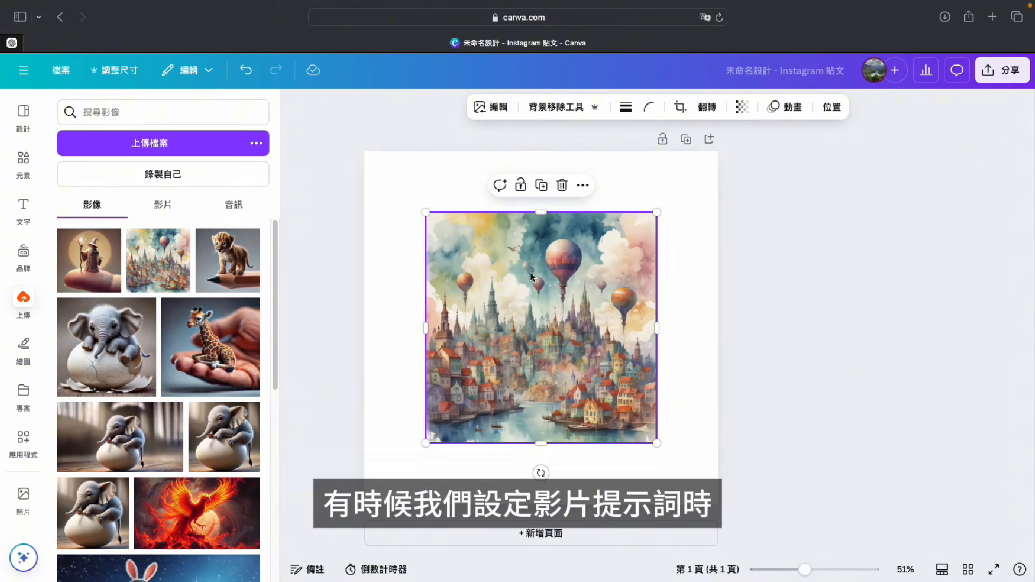
pyautogui.moveTo(426, 213); pyautogui.dragTo(342, 169)
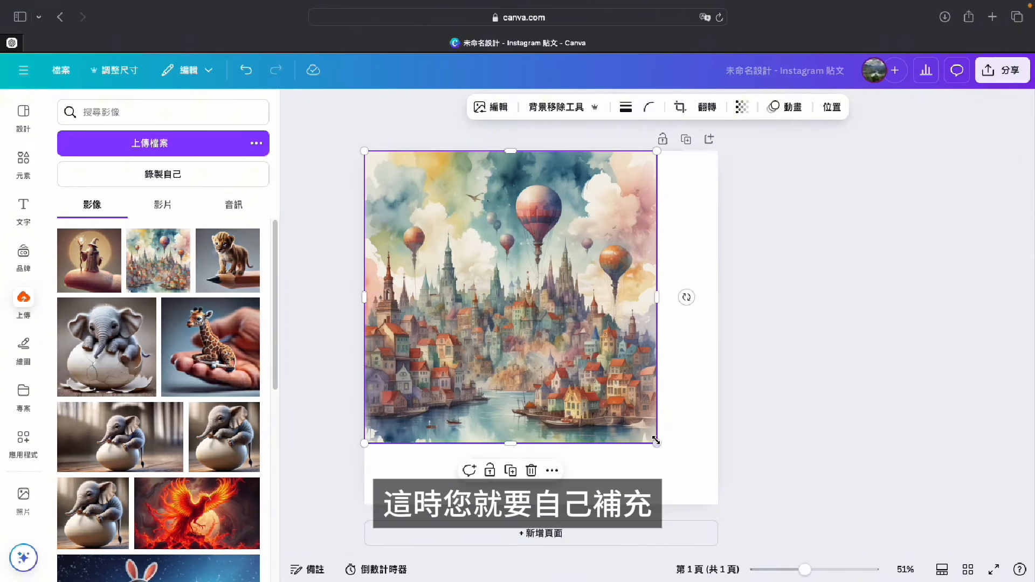
pyautogui.moveTo(656, 443); pyautogui.dragTo(717, 504)
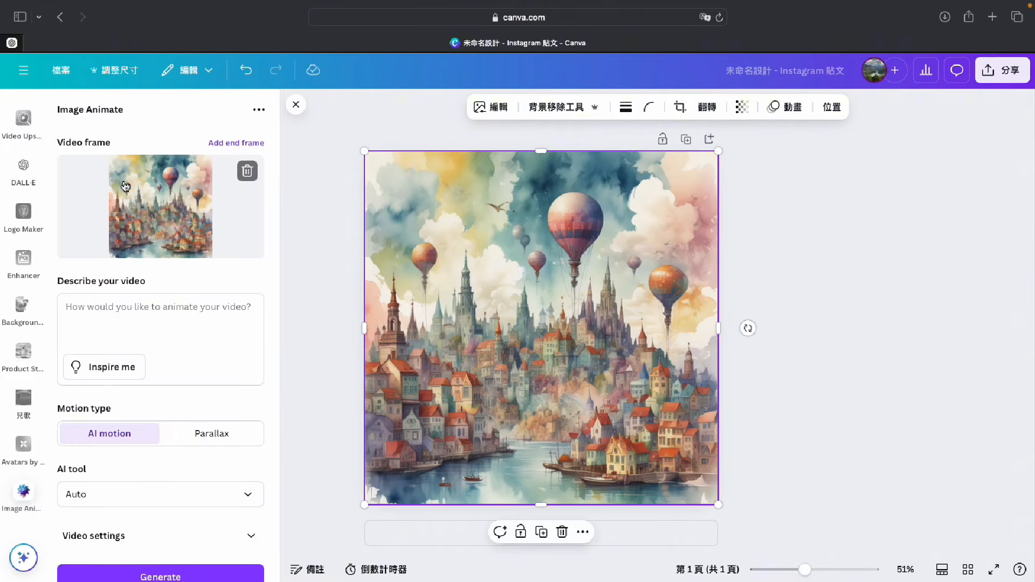
# - Get a suggested video description for the balloon city painting and append "There are some boats sailing on the river."
pyautogui.click(97, 369)
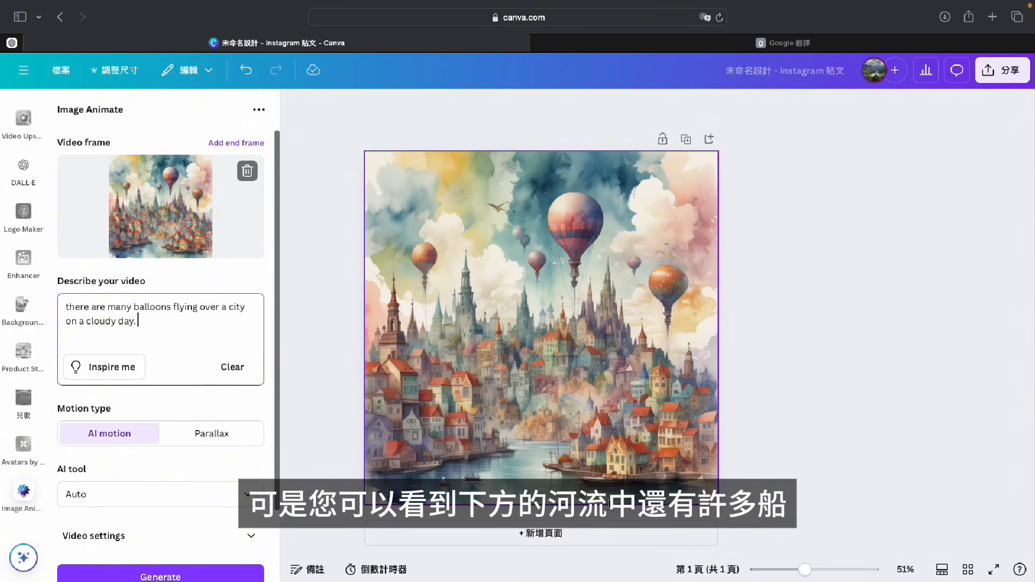
pyautogui.write('There are')
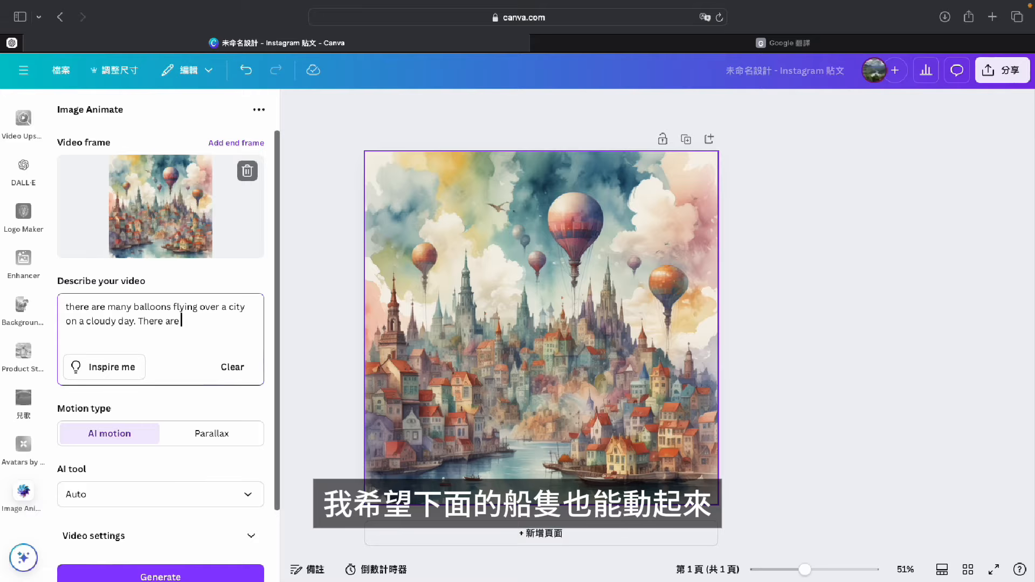
pyautogui.write(' some bo')
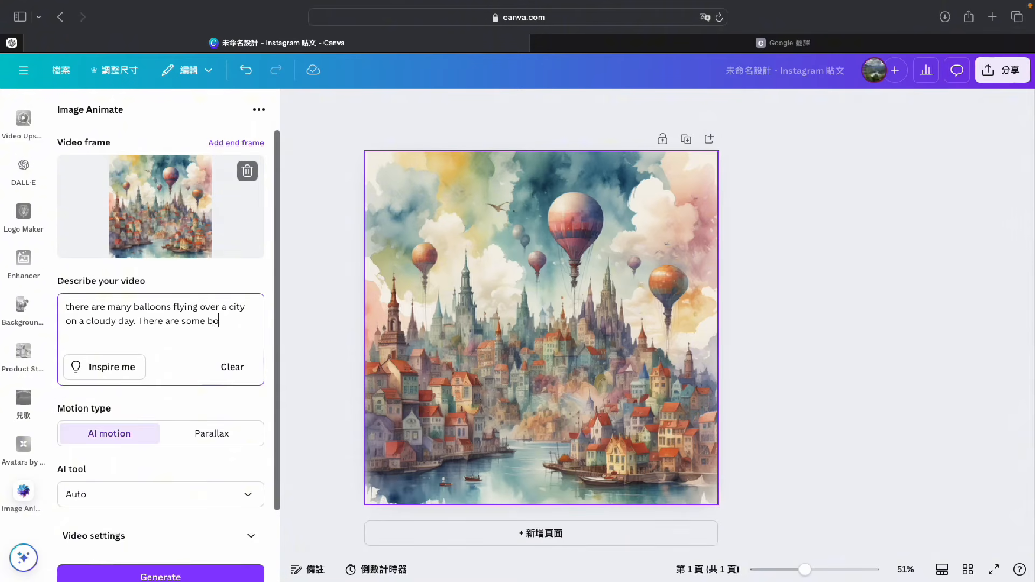
pyautogui.write('ats sailing ')
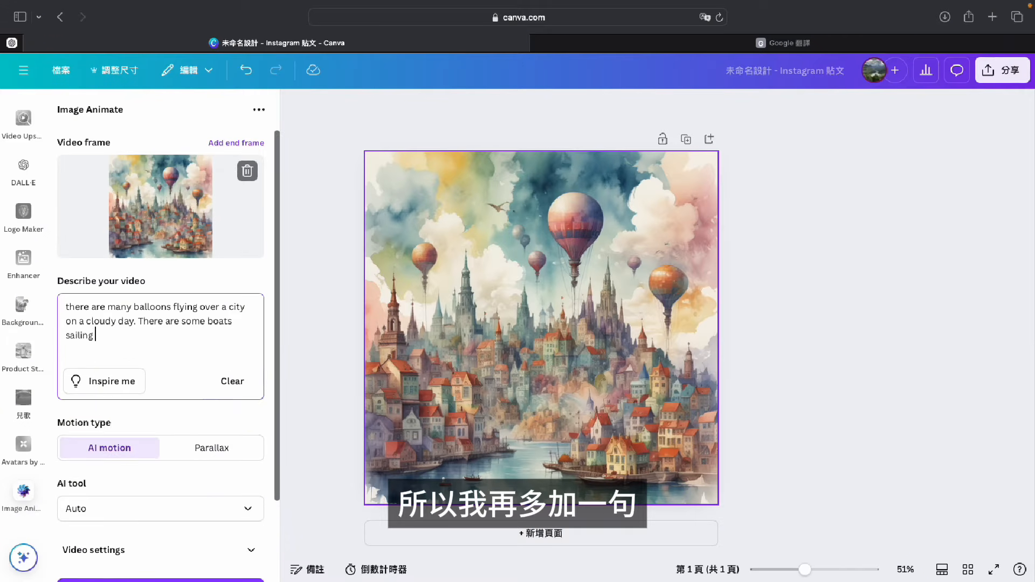
pyautogui.write('on the river')
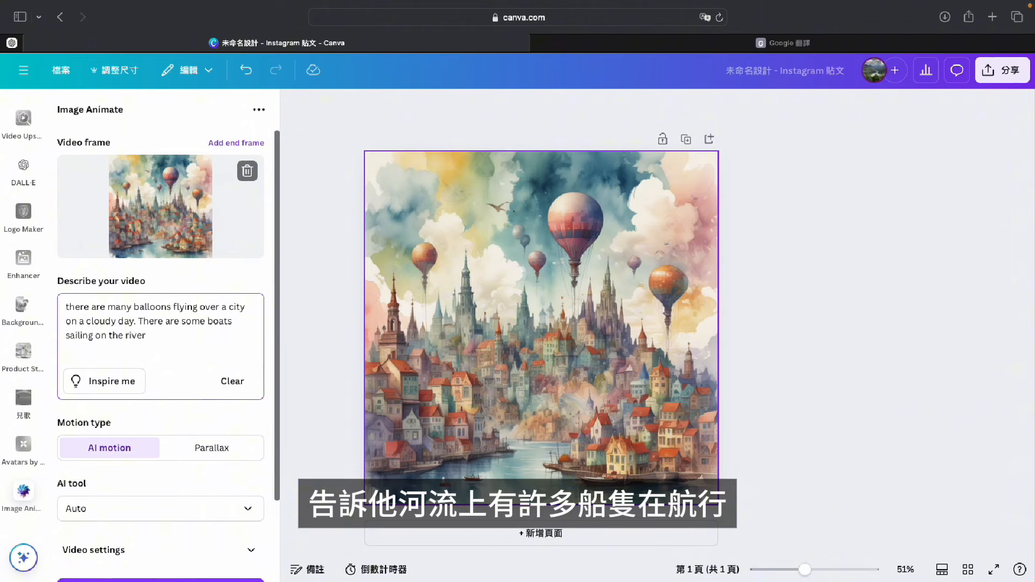
pyautogui.write('.')
# - Choose RunwayML as the AI tool and expand the video settings
pyautogui.scroll(-3, 249, 418)
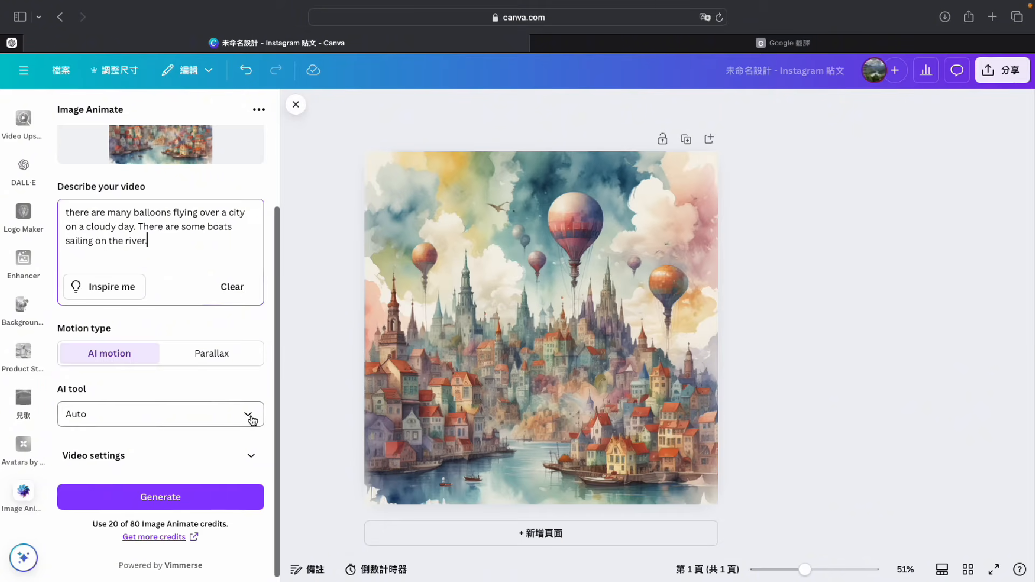
pyautogui.click(252, 419)
pyautogui.click(173, 307)
pyautogui.click(252, 456)
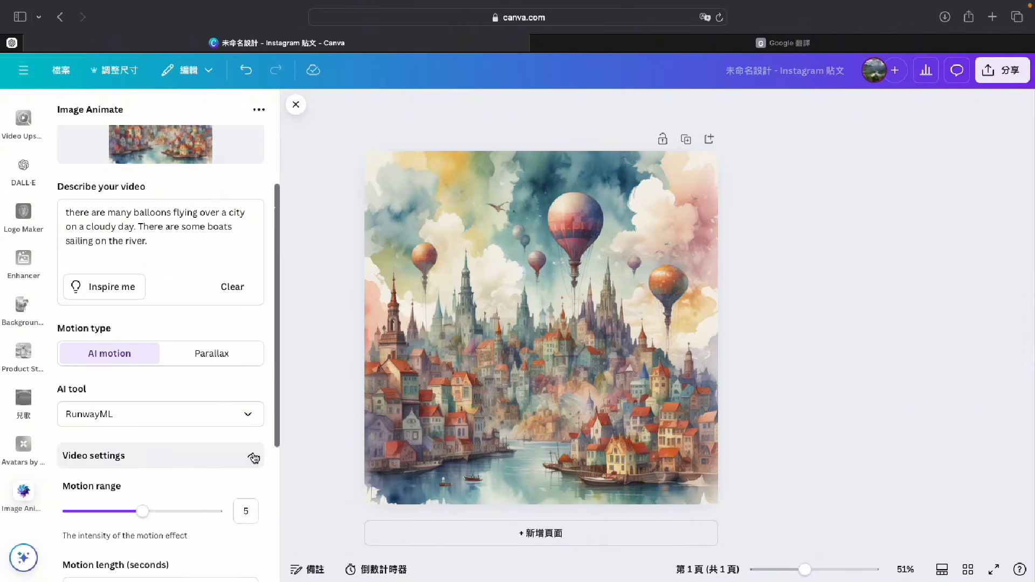
pyautogui.scroll(-5, 253, 458)
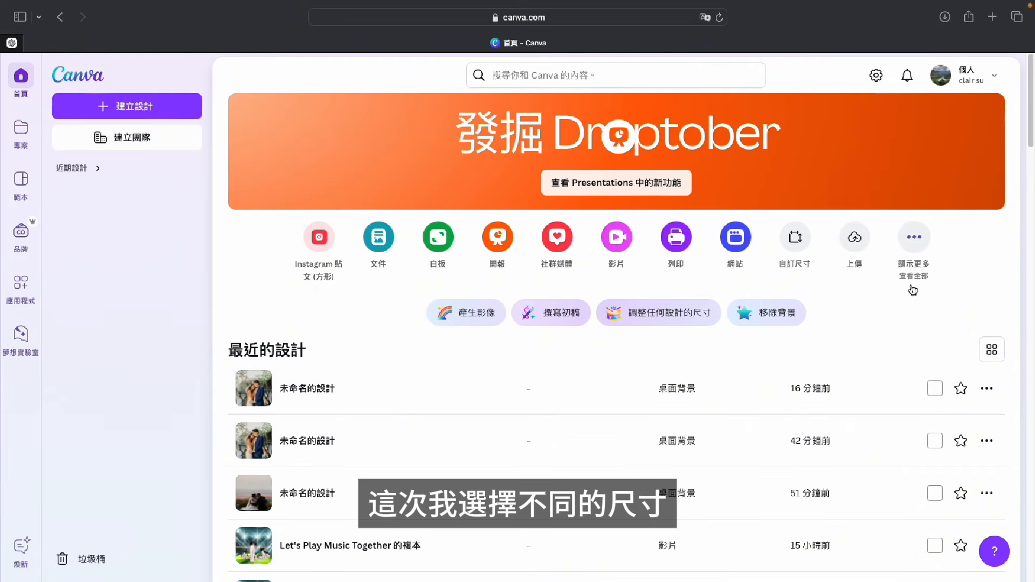
# - Create a blank 桌面背景 (desktop wallpaper) design and add the recently used wedding couple photo from the elements library
pyautogui.click(914, 240)
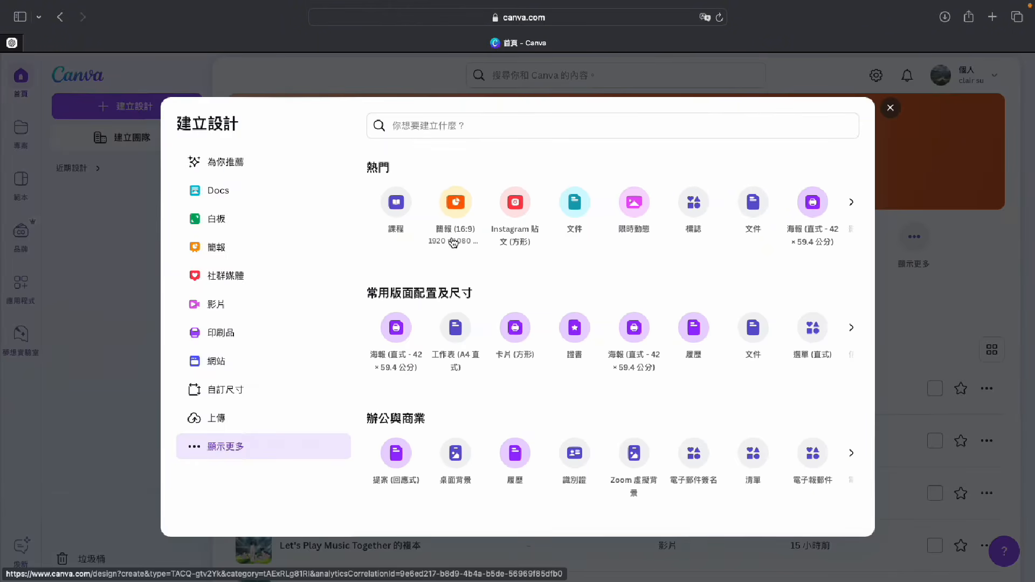
pyautogui.click(455, 453)
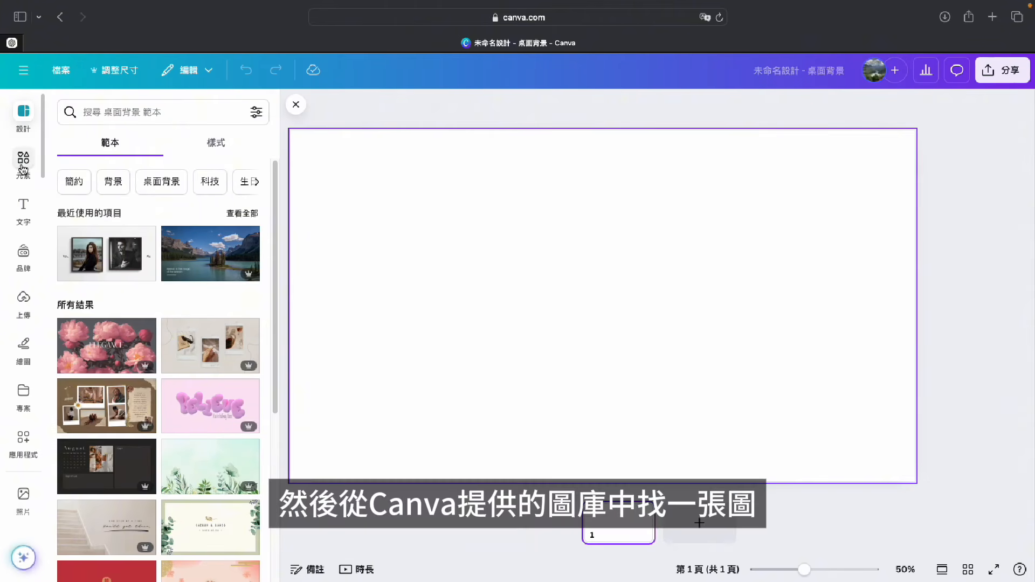
pyautogui.click(23, 169)
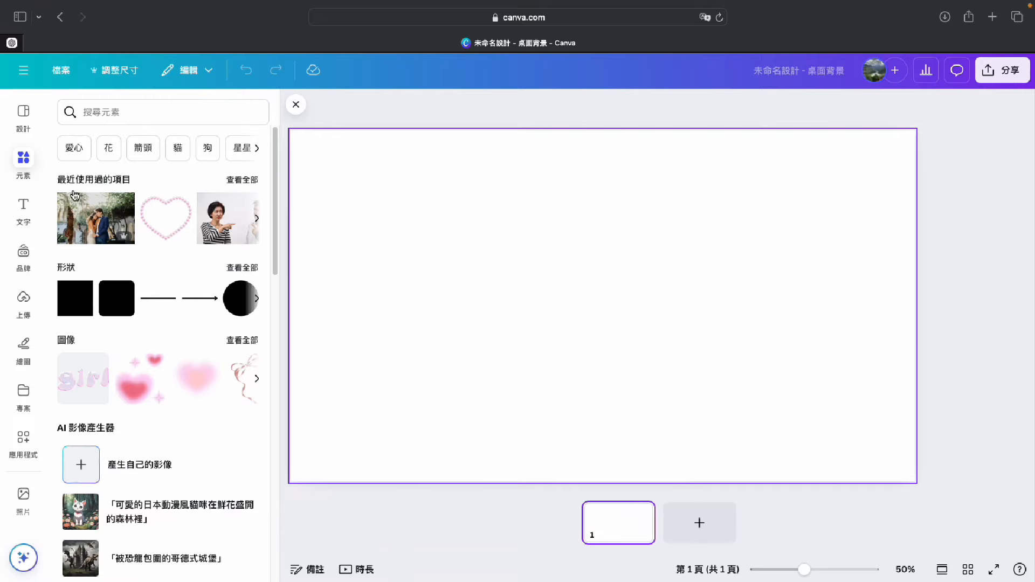
pyautogui.click(82, 217)
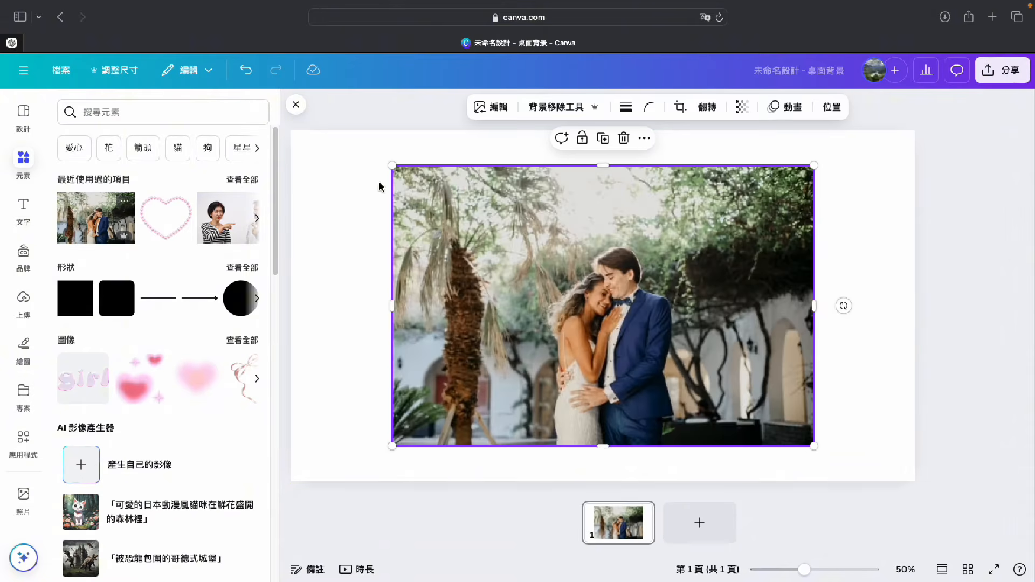
# - Enlarge and reposition the wedding couple photo so it covers the whole page
pyautogui.moveTo(393, 166); pyautogui.dragTo(257, 160)
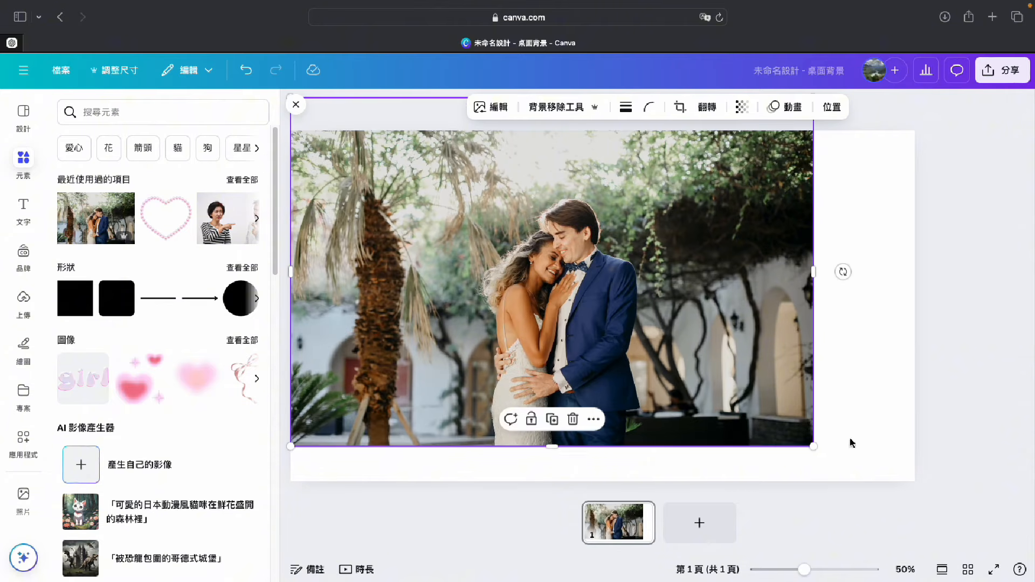
pyautogui.moveTo(674, 357); pyautogui.dragTo(669, 389)
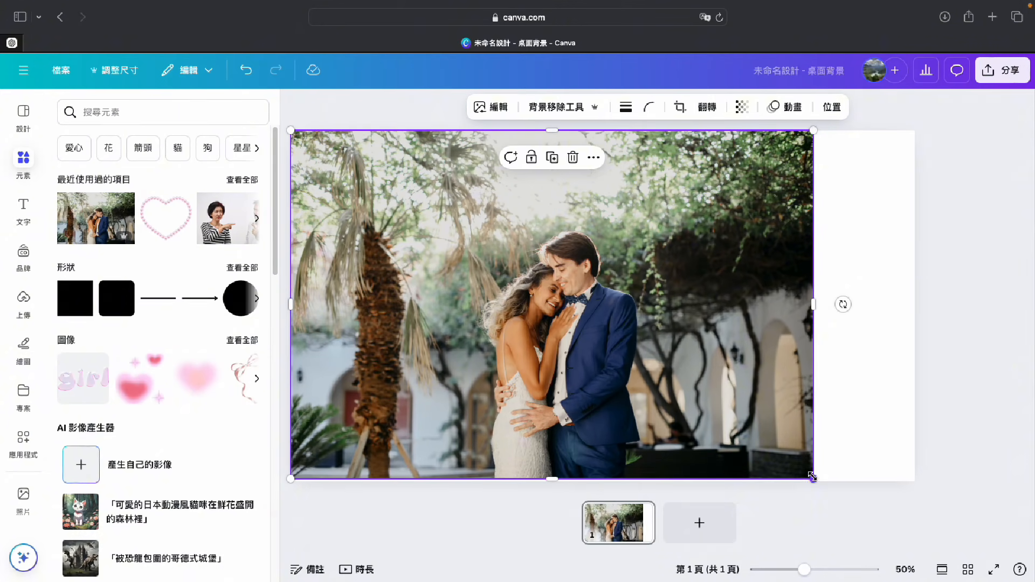
pyautogui.moveTo(812, 478); pyautogui.dragTo(921, 543)
pyautogui.moveTo(765, 392); pyautogui.dragTo(762, 347)
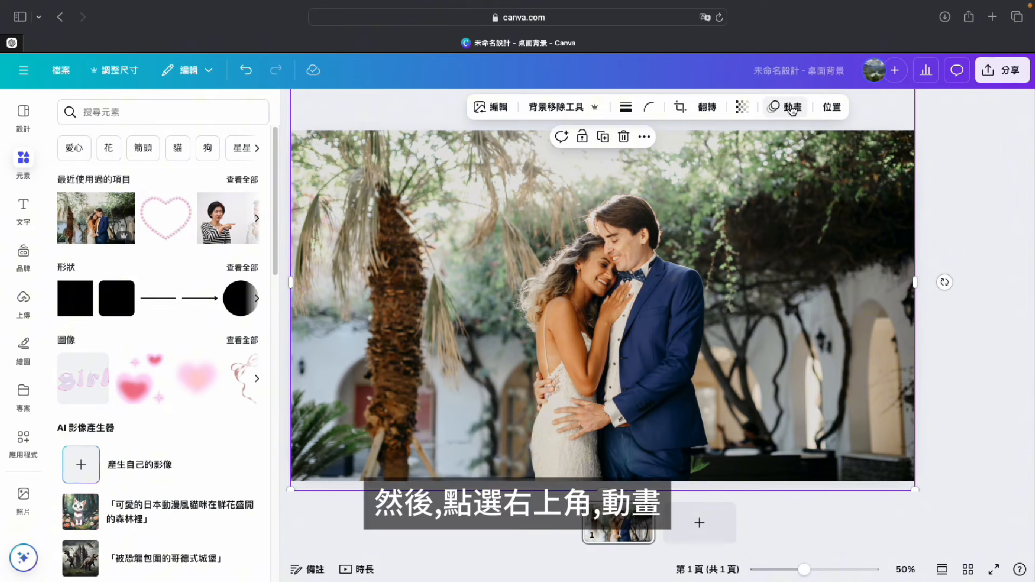
# - Try the Brush, 墨水, 數位, 素描 and 漸層 photo animations on the wedding couple photo
pyautogui.click(791, 109)
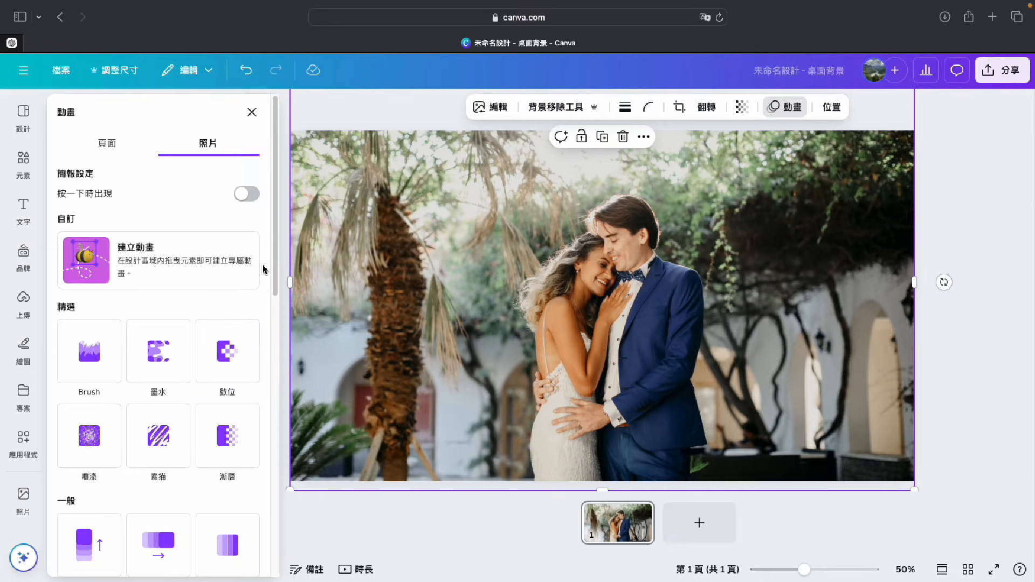
pyautogui.click(89, 352)
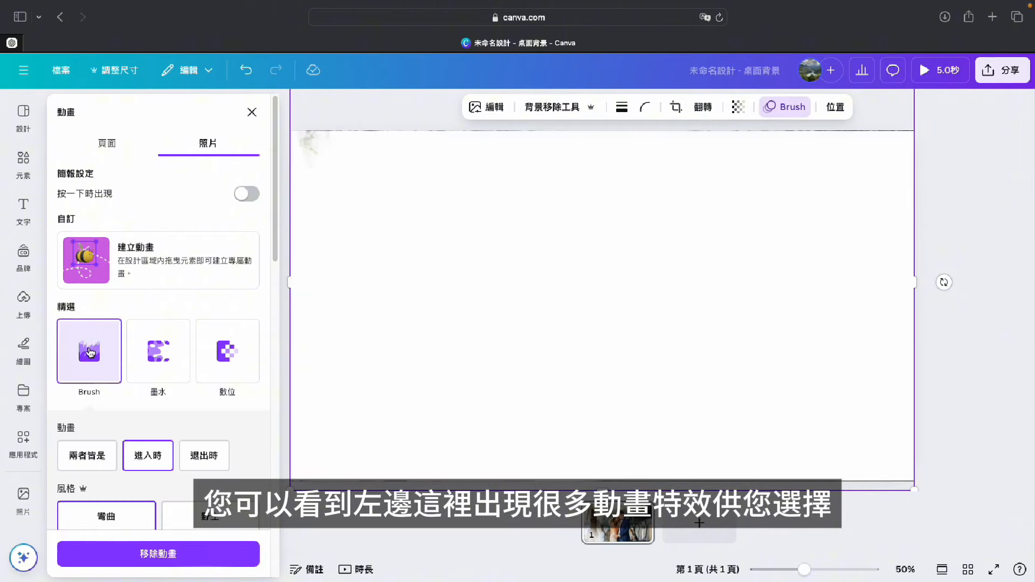
pyautogui.click(158, 363)
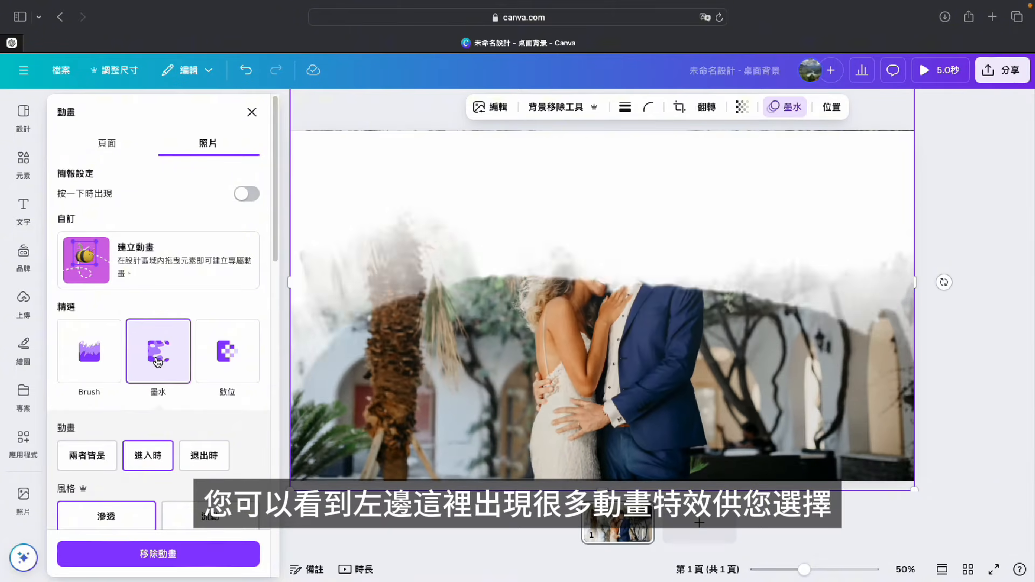
pyautogui.click(229, 376)
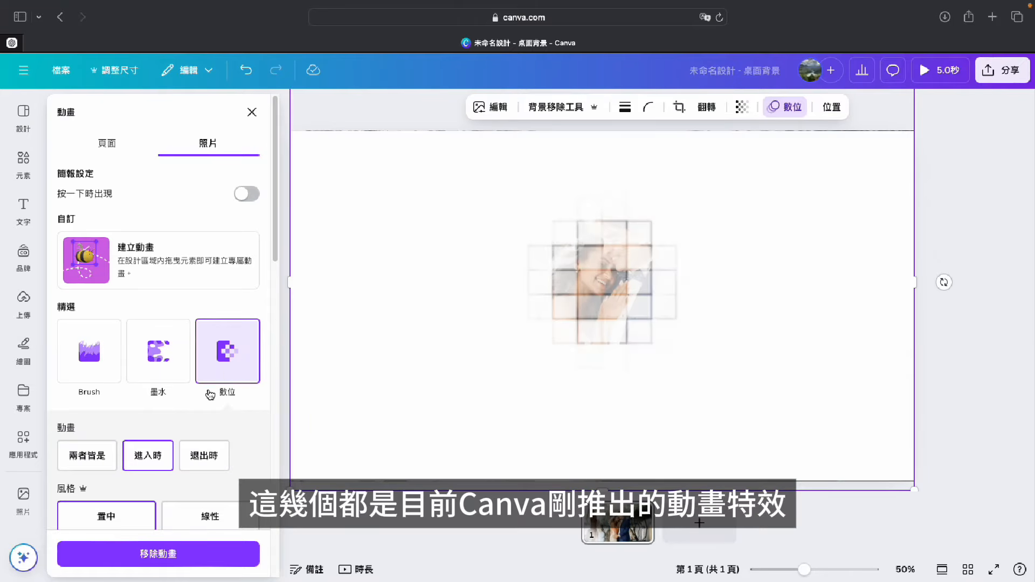
pyautogui.scroll(-4, 210, 395)
pyautogui.click(158, 294)
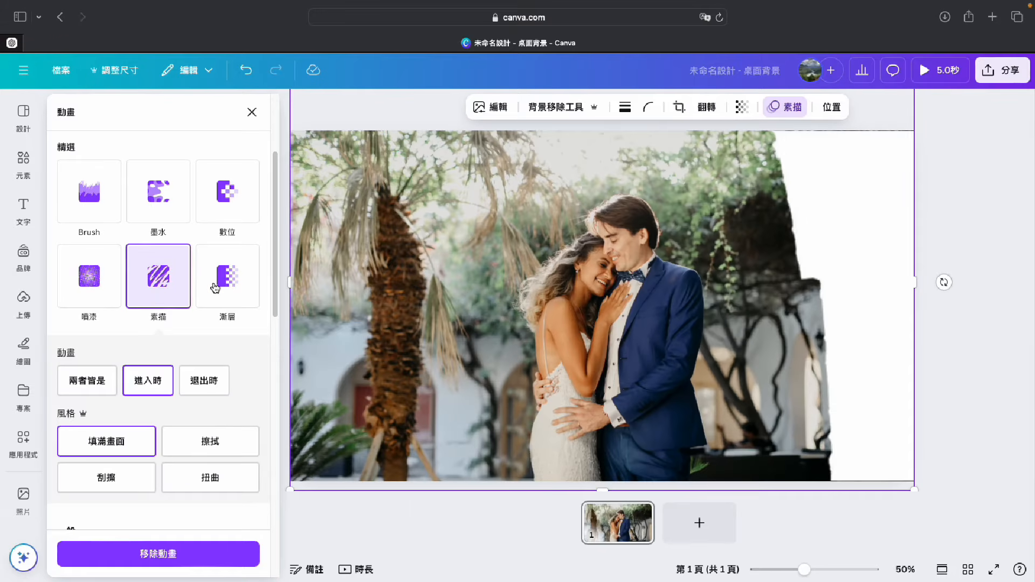
pyautogui.click(215, 287)
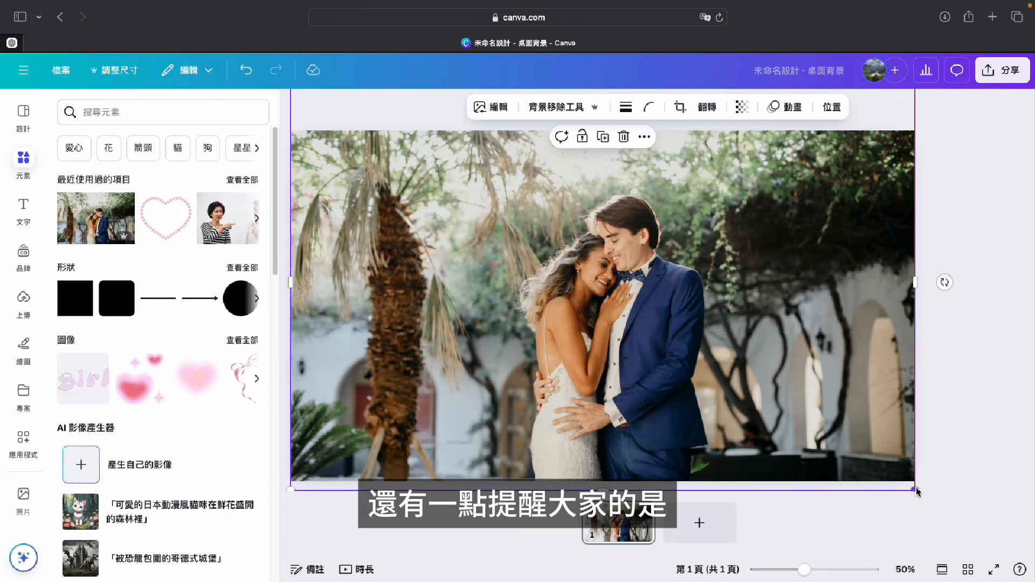
# - Set the wedding couple photo as the page background and open the background's animation options
pyautogui.moveTo(914, 489); pyautogui.dragTo(867, 458)
pyautogui.moveTo(692, 323); pyautogui.dragTo(694, 378)
pyautogui.rightClick(756, 265)
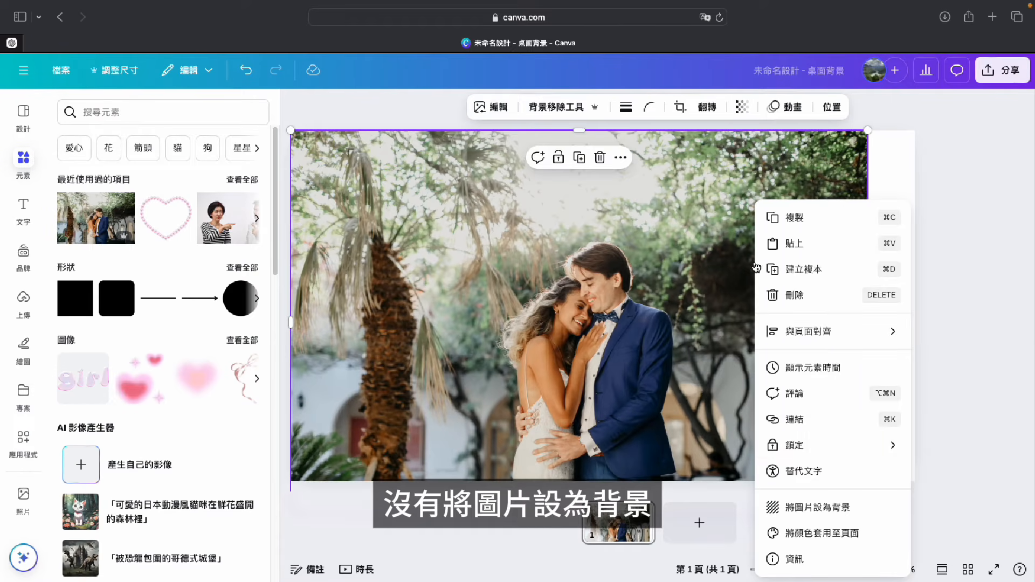
pyautogui.click(812, 508)
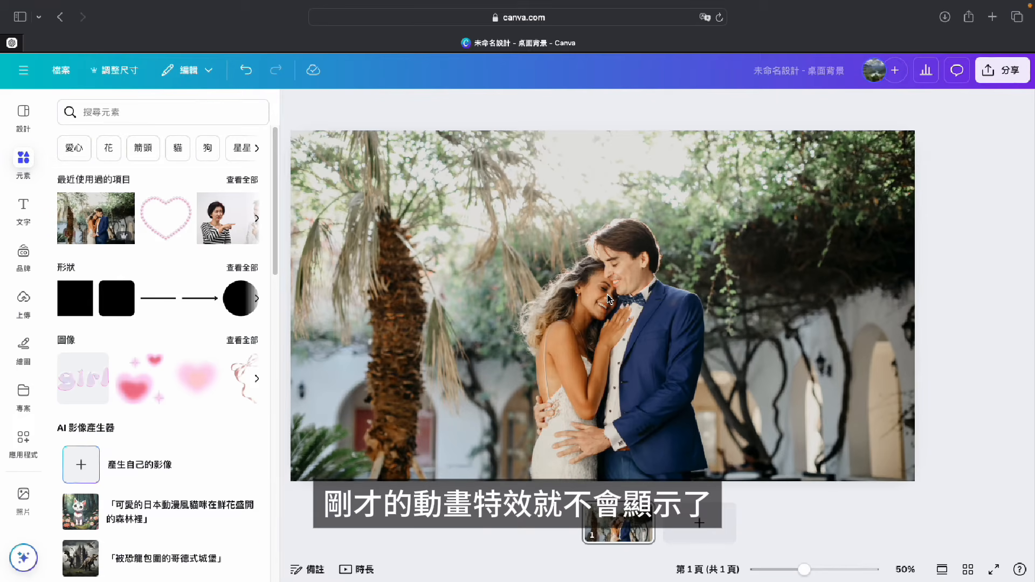
pyautogui.click(533, 244)
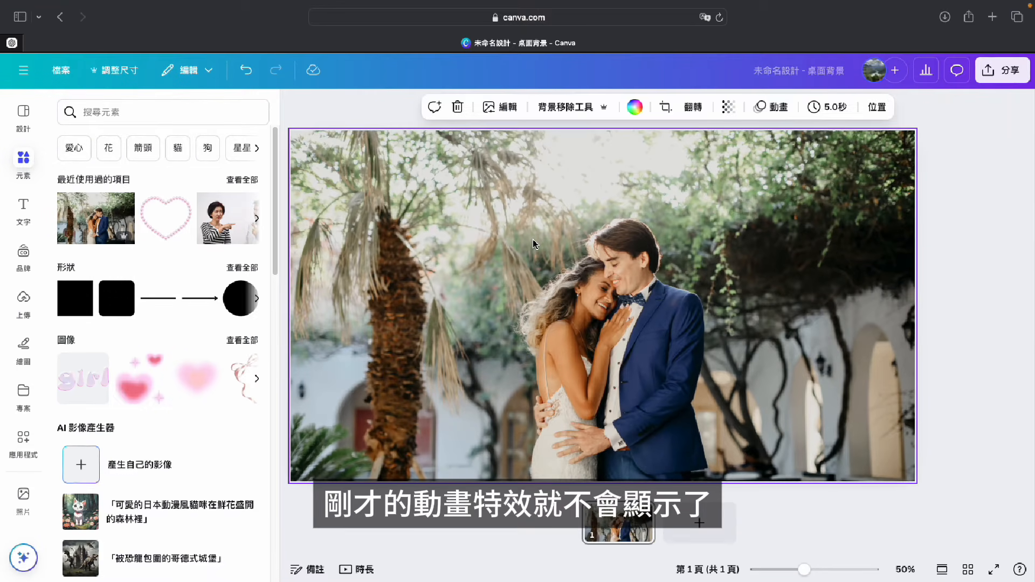
pyautogui.click(778, 107)
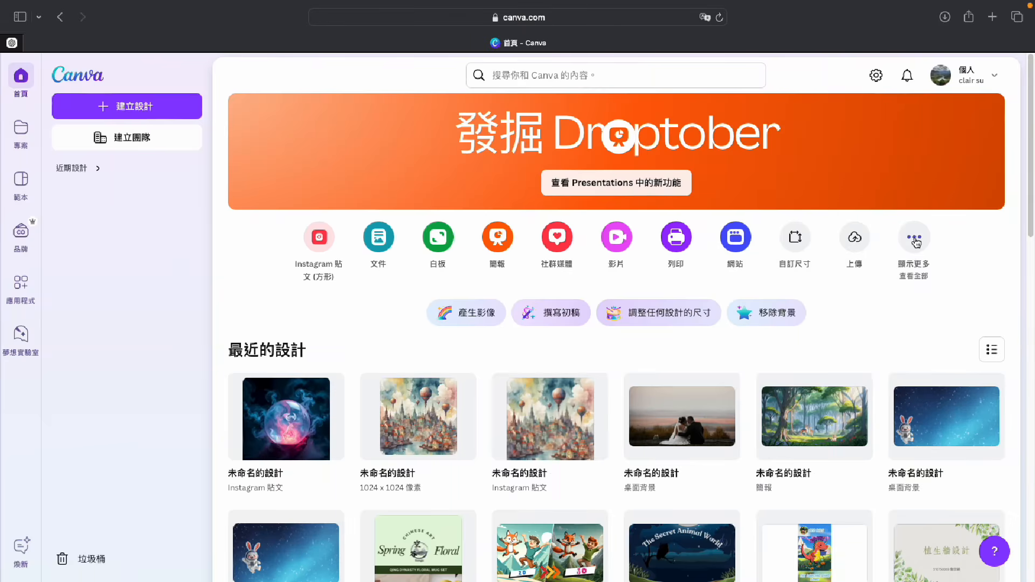
# - Create another blank 桌面背景 design with the recently used wedding couple photo as its page background
pyautogui.click(915, 243)
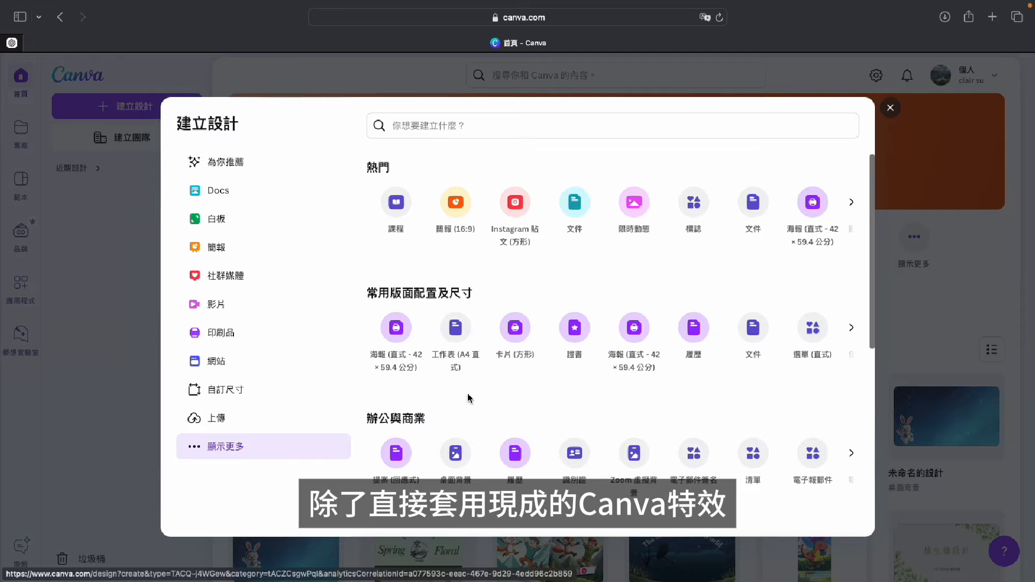
pyautogui.click(457, 462)
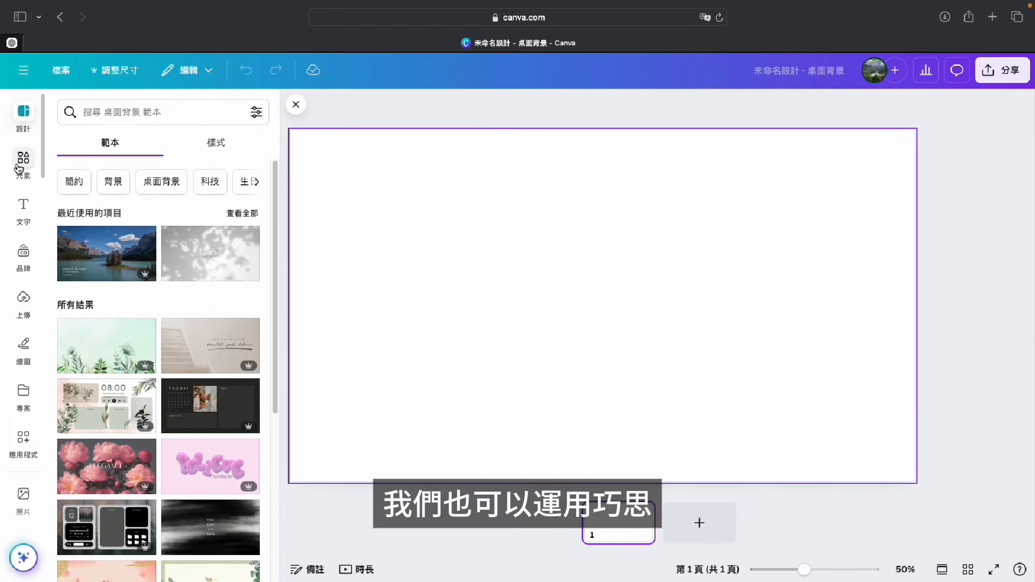
pyautogui.click(21, 159)
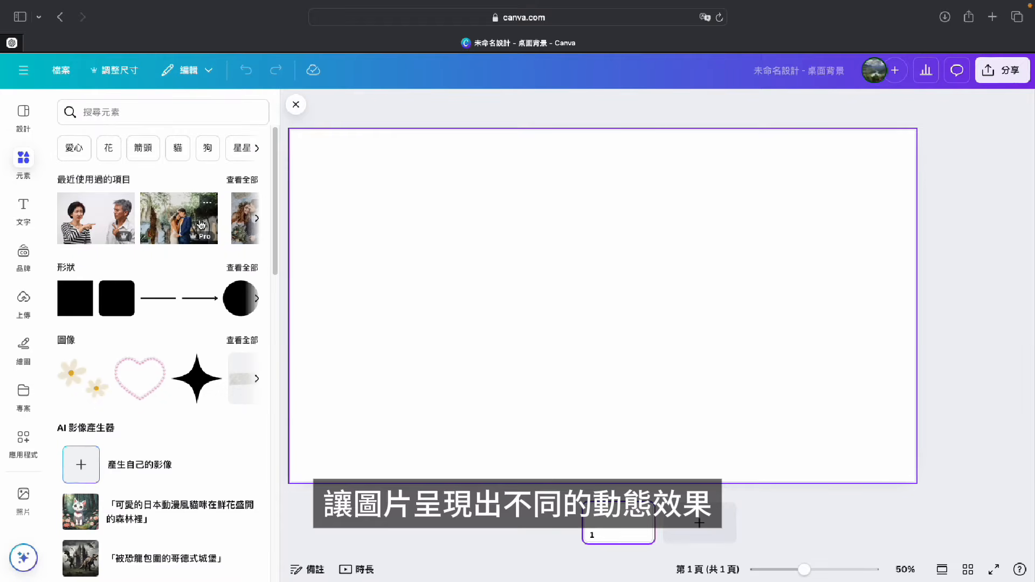
pyautogui.click(189, 223)
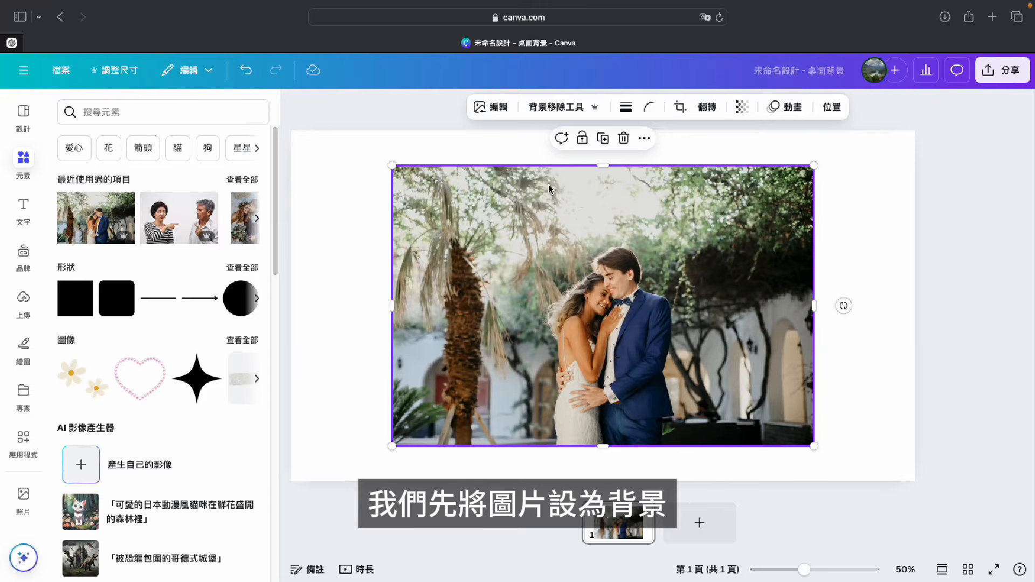
pyautogui.rightClick(694, 219)
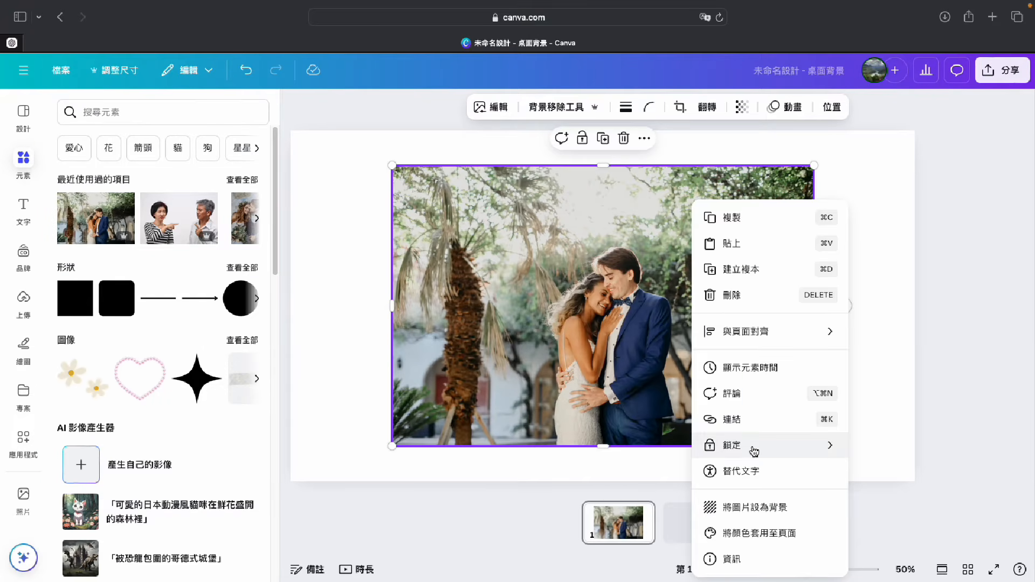
pyautogui.click(742, 509)
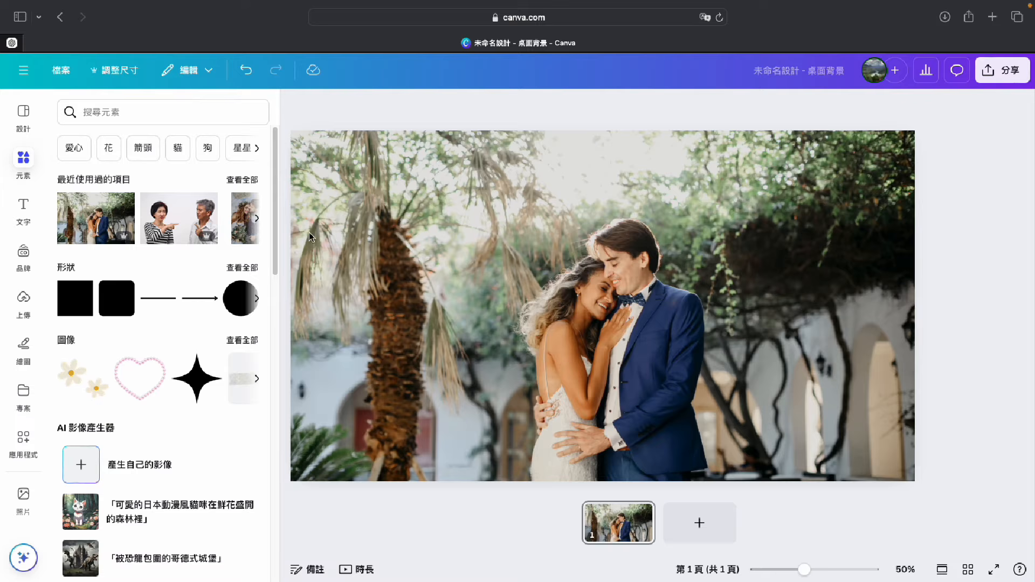
# - Start 魔法抓取 (Magic Grab) on the background photo and select the bride and groom in 點擊 mode
pyautogui.click(453, 215)
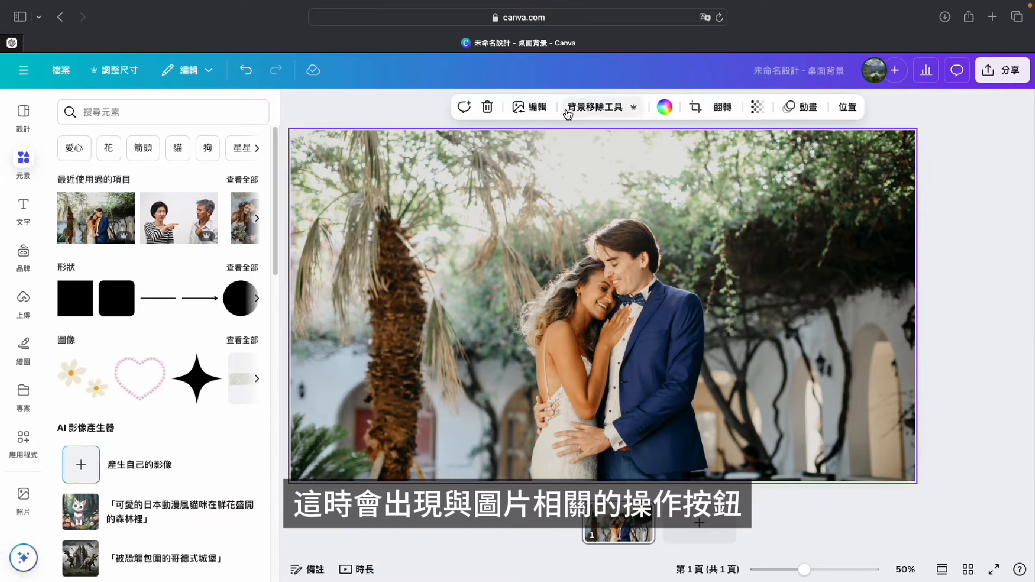
pyautogui.click(542, 109)
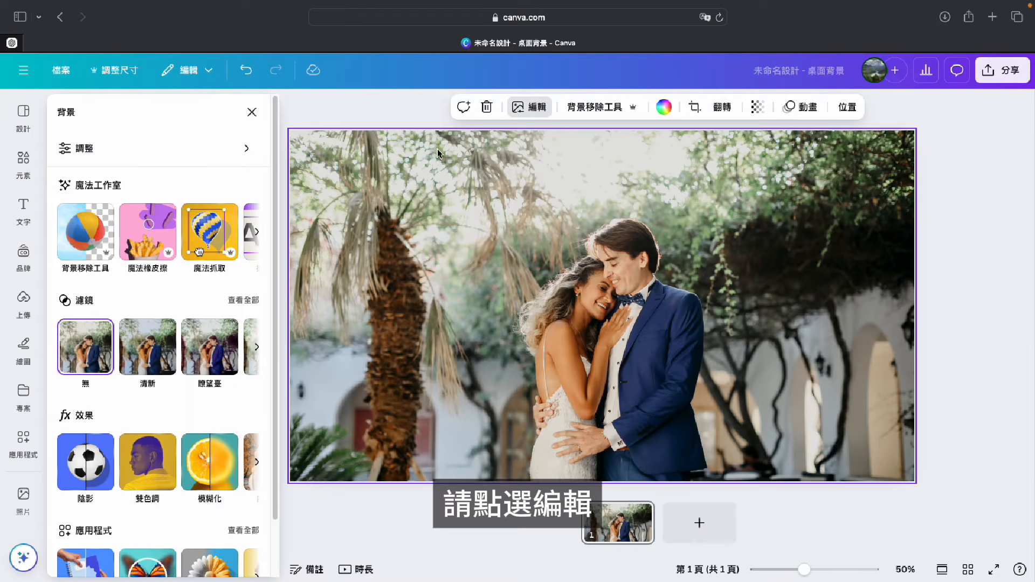
pyautogui.click(216, 237)
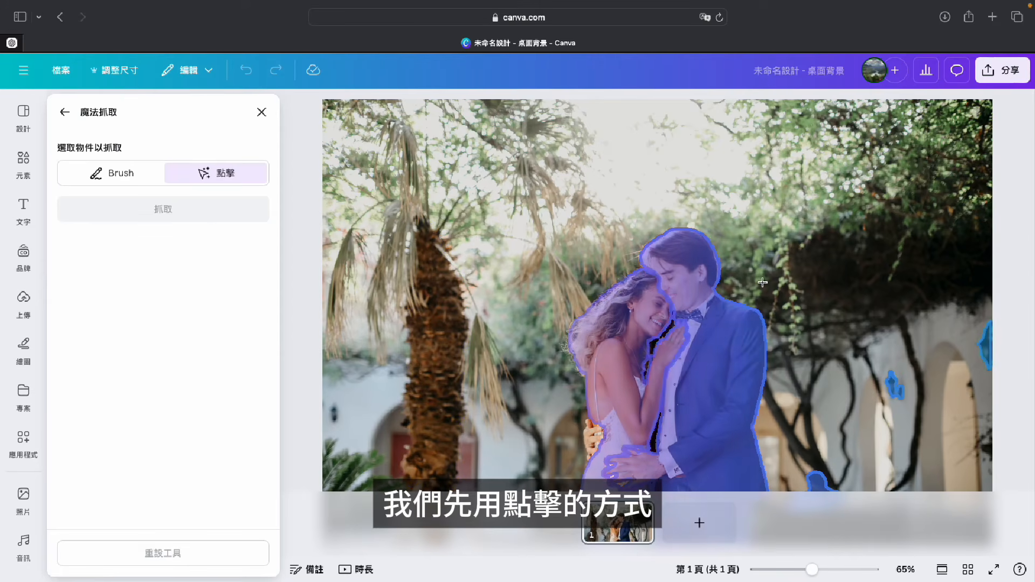
pyautogui.click(652, 327)
pyautogui.click(673, 402)
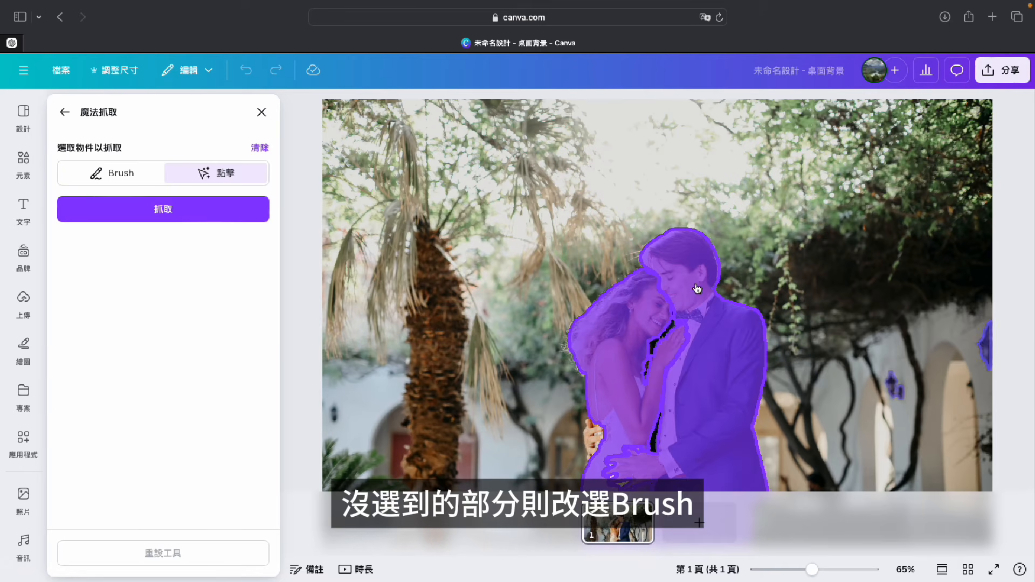
# - Fill the selection's missed areas with the Brush, reduced to size 17, and grab the couple, moving the cutout up to the page's lower edge
pyautogui.click(119, 173)
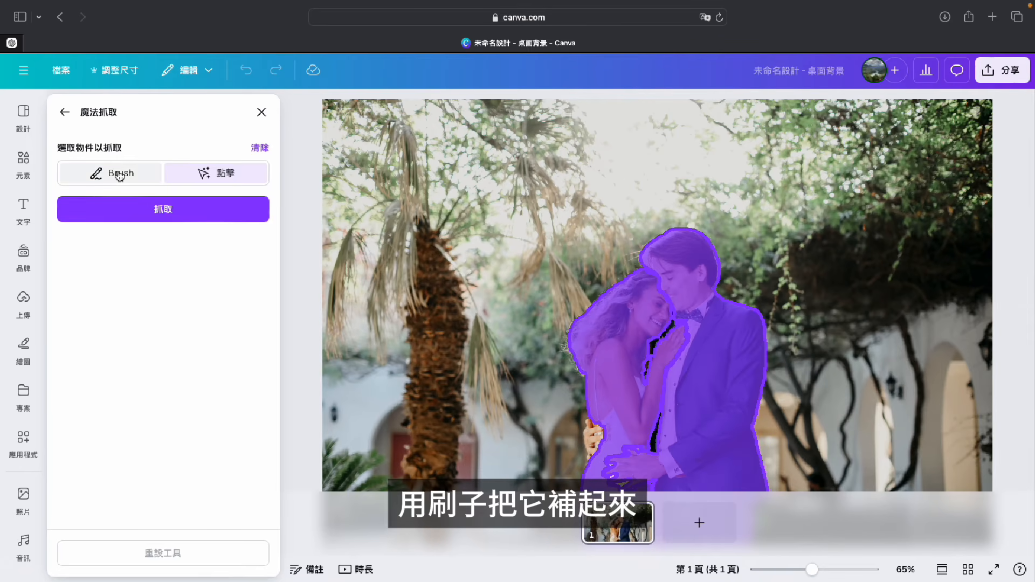
pyautogui.moveTo(668, 311); pyautogui.dragTo(642, 343)
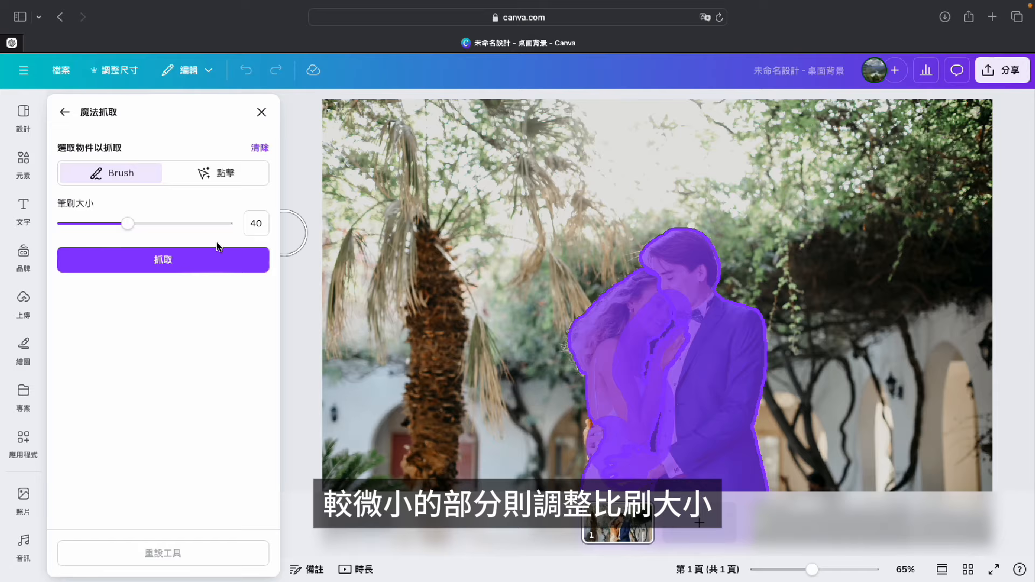
pyautogui.moveTo(130, 228); pyautogui.dragTo(110, 236)
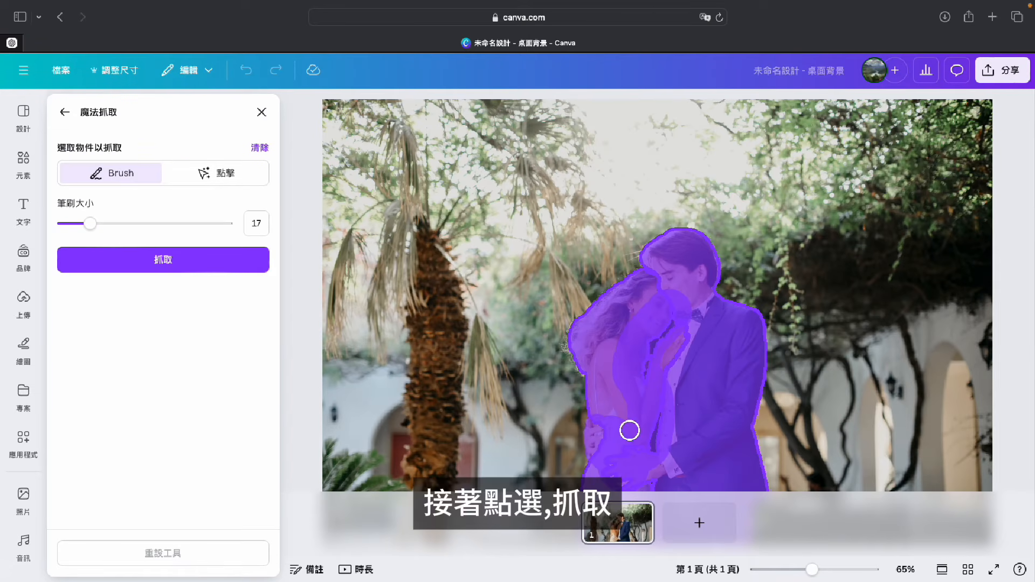
pyautogui.click(175, 261)
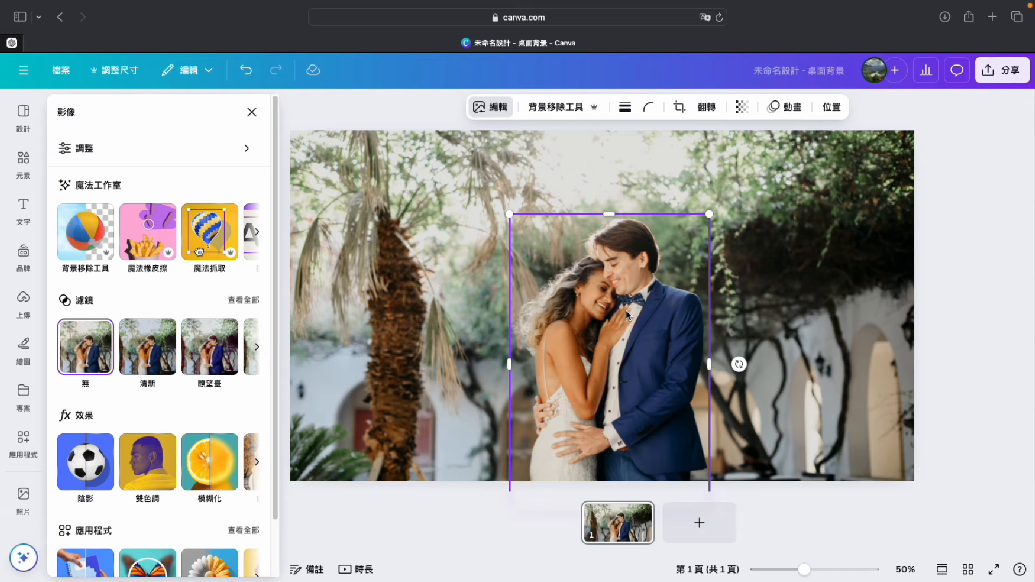
pyautogui.moveTo(626, 310); pyautogui.dragTo(621, 277)
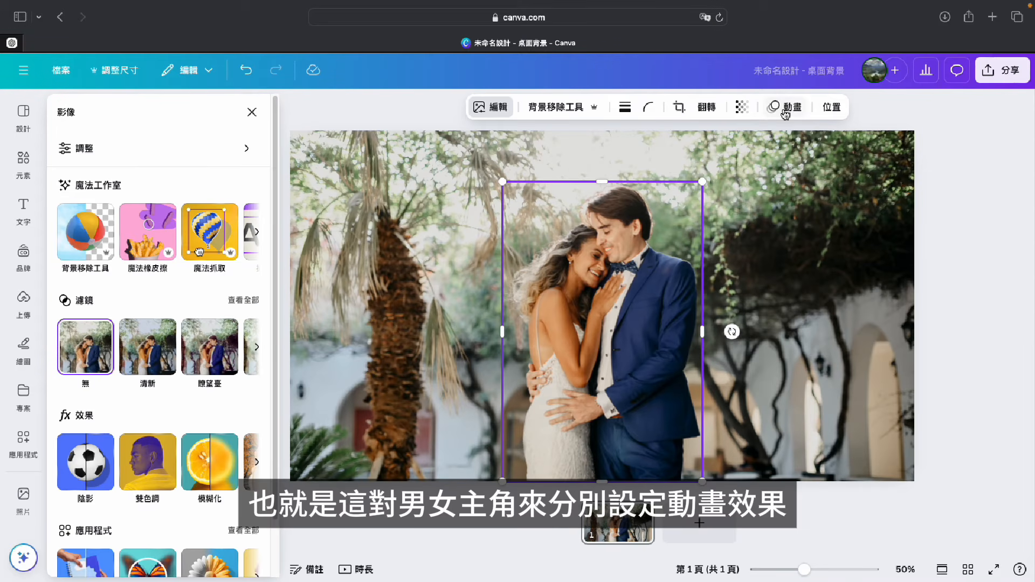
# - Select the background photo and apply the 照片縮小 page animation to it
pyautogui.click(778, 150)
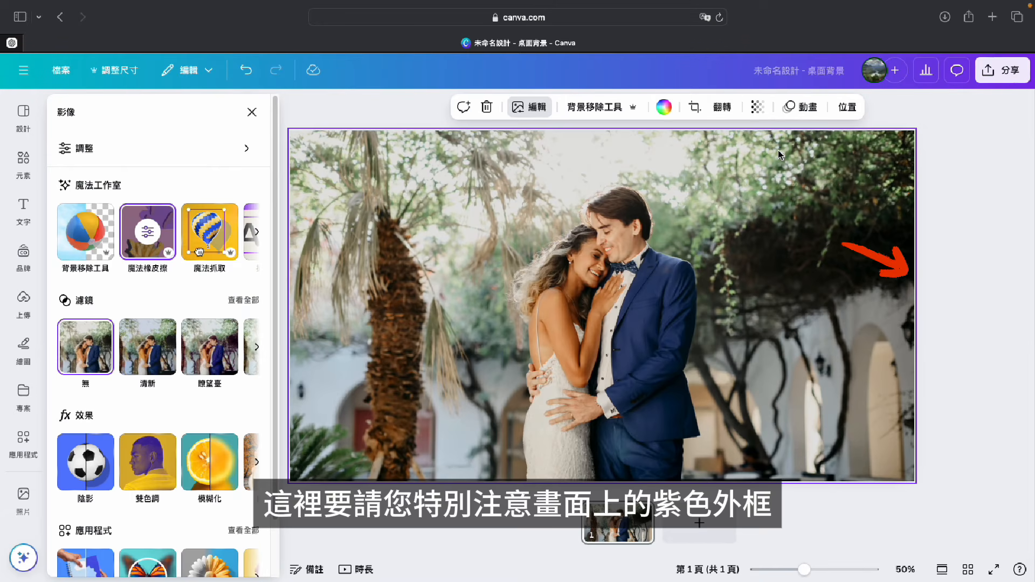
pyautogui.click(804, 107)
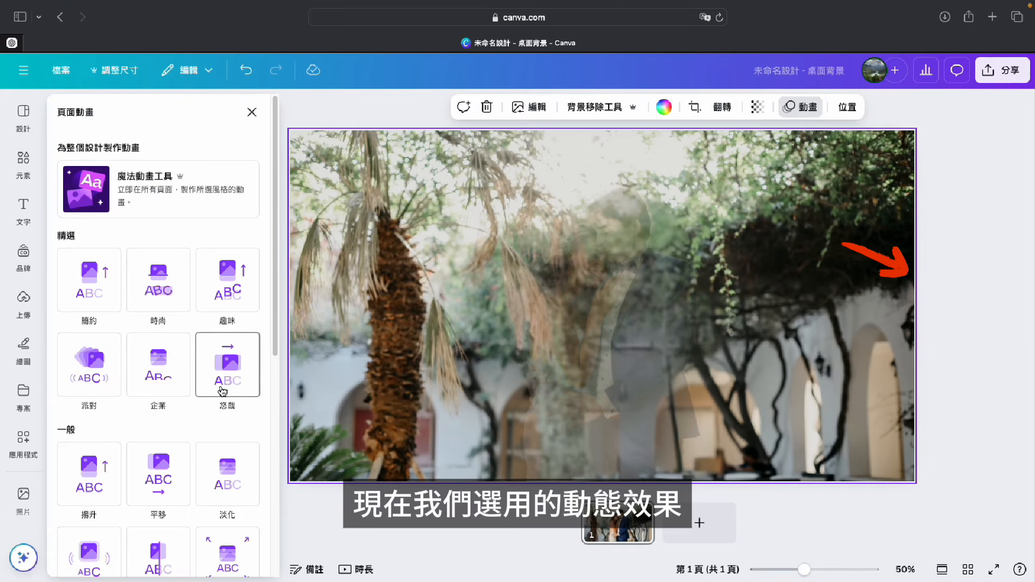
pyautogui.scroll(-8, 214, 473)
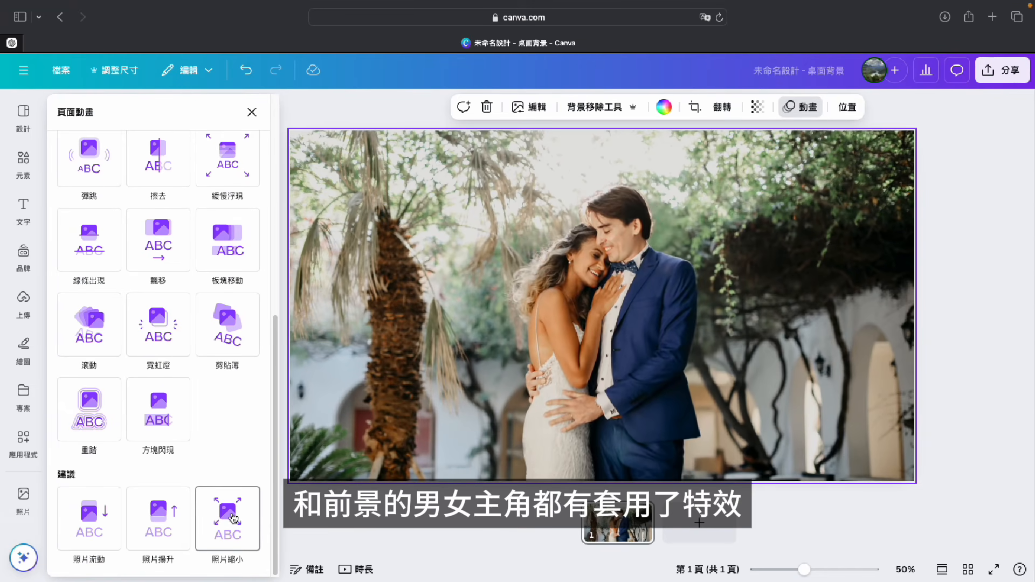
pyautogui.click(233, 518)
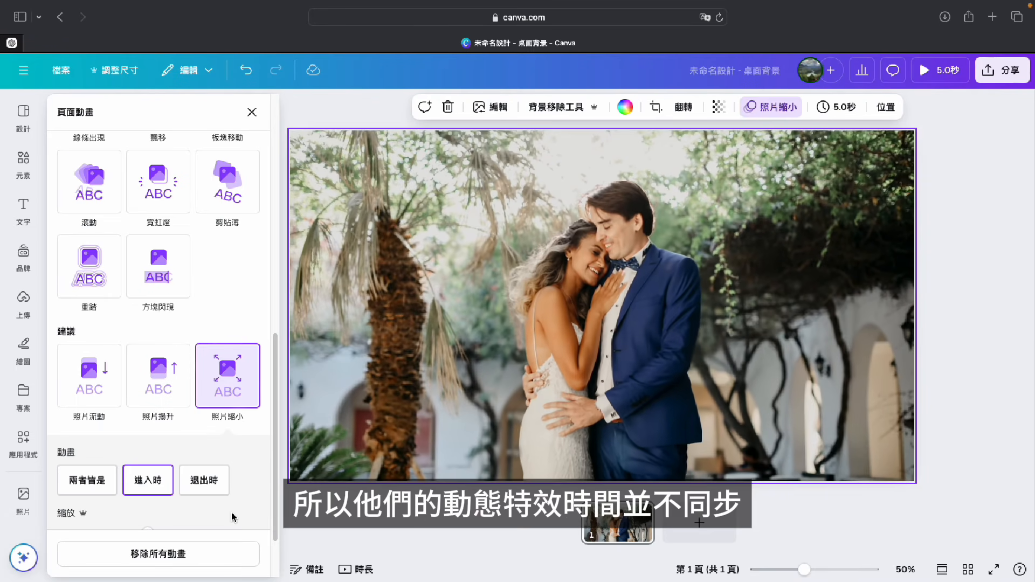
# - Select the bride and groom cutout and set its 照片縮小 zoom direction to 向內
pyautogui.click(623, 375)
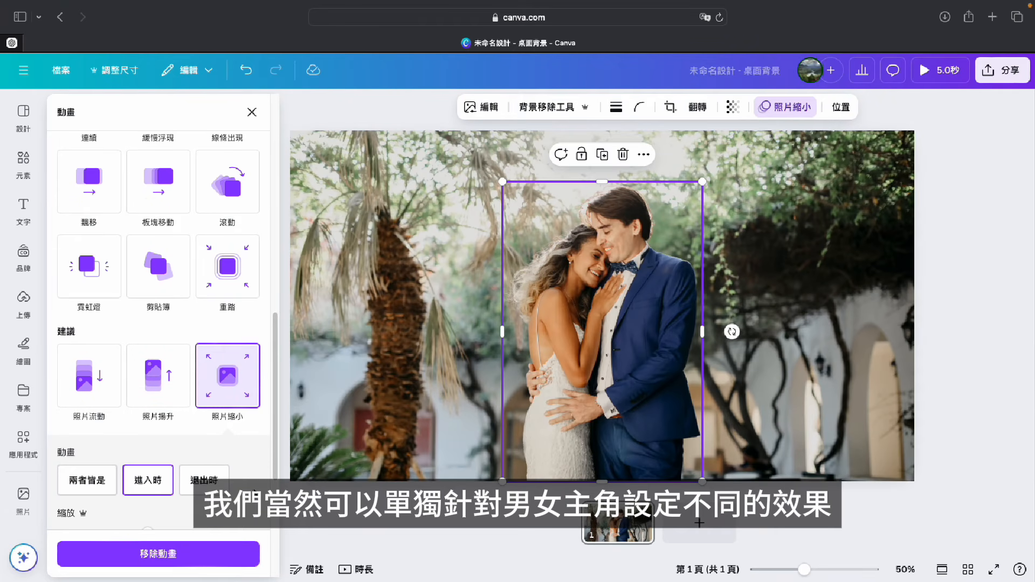
pyautogui.scroll(-3, 252, 490)
pyautogui.click(251, 496)
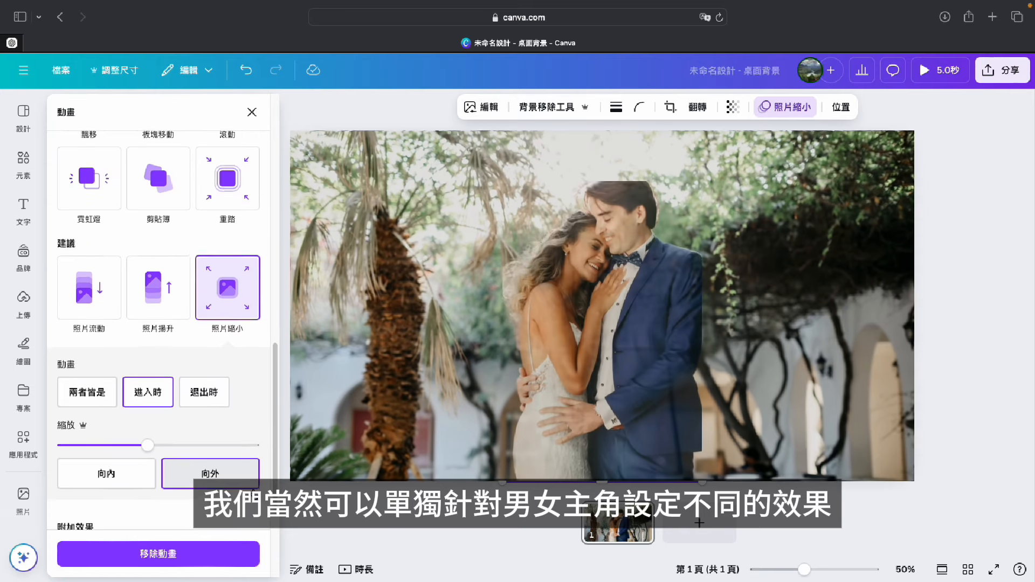
pyautogui.scroll(-4, 253, 491)
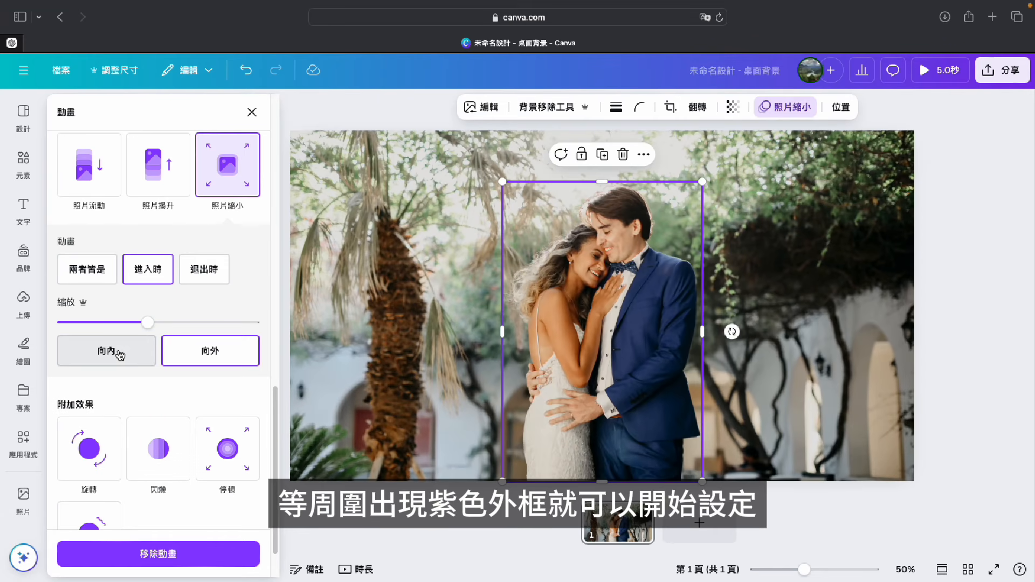
pyautogui.click(119, 354)
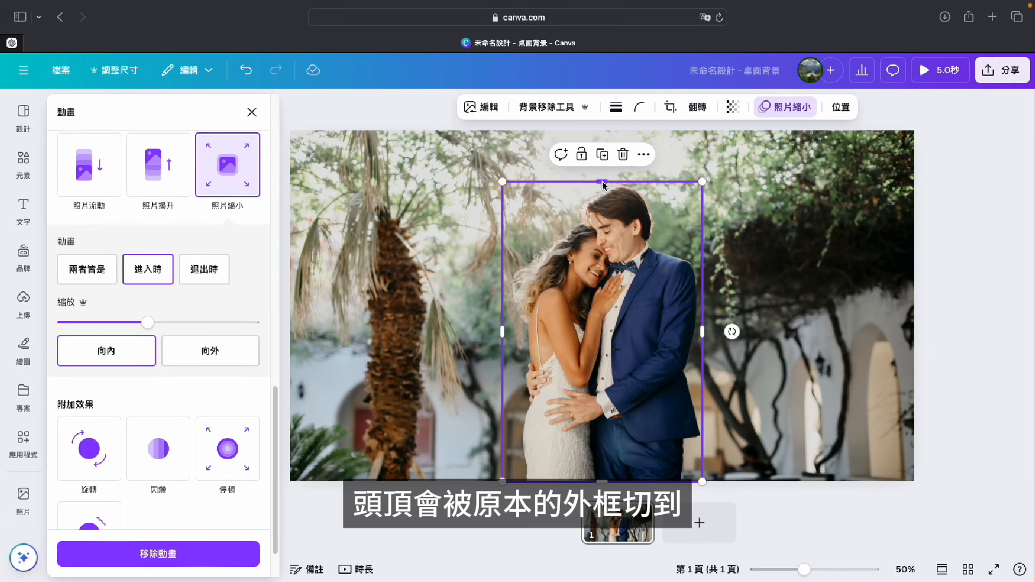
# - Extend the couple cutout's frame upward and outward on both sides, and replay the 向內 zoom
pyautogui.moveTo(603, 184); pyautogui.dragTo(602, 154)
pyautogui.click(111, 356)
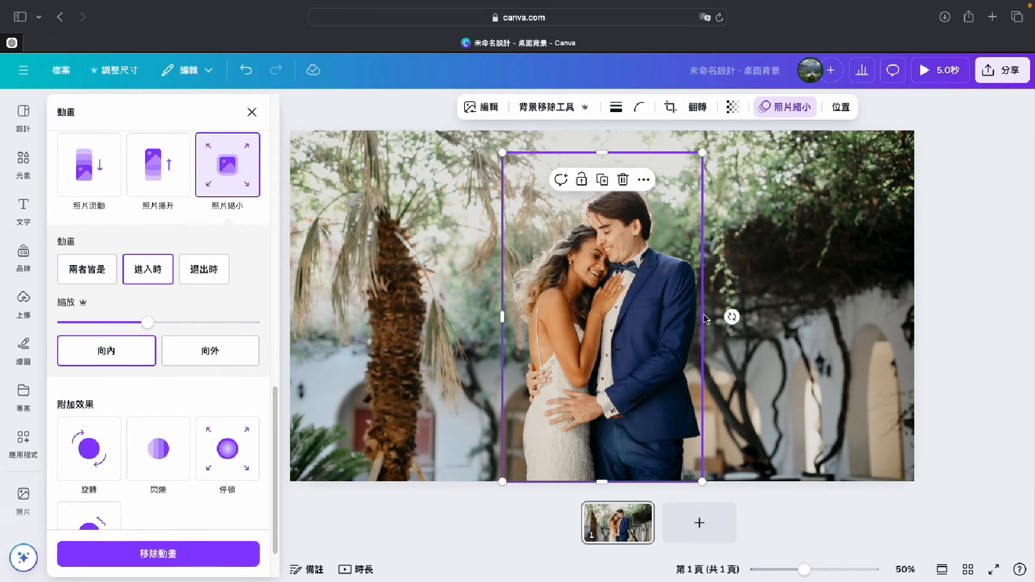
pyautogui.moveTo(707, 318); pyautogui.dragTo(737, 319)
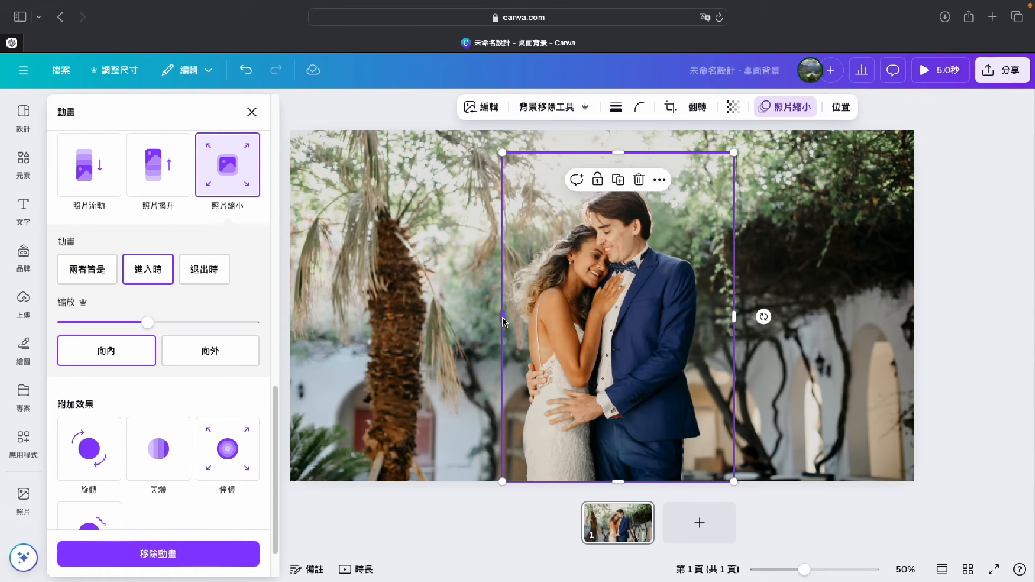
pyautogui.moveTo(503, 322); pyautogui.dragTo(472, 327)
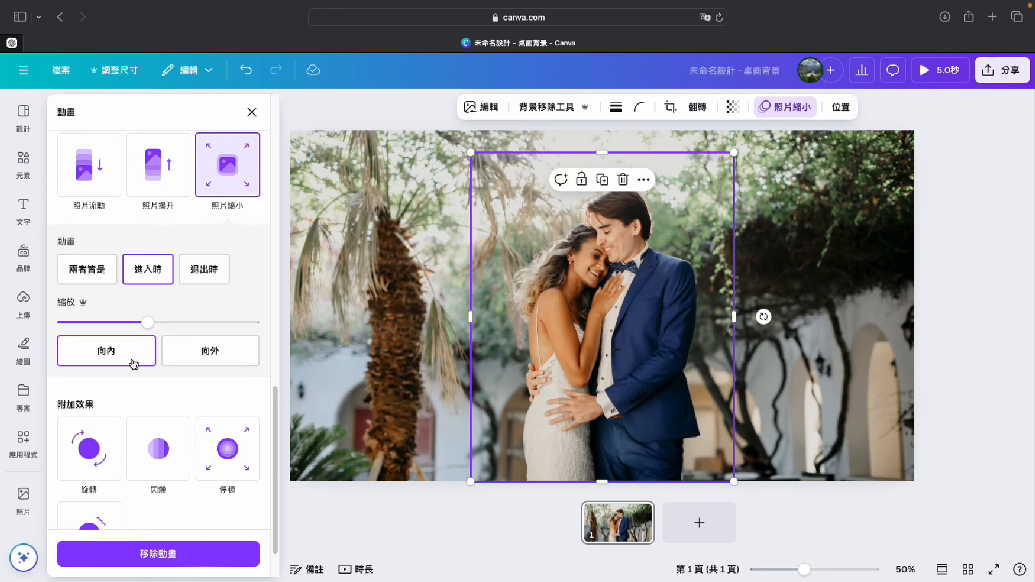
pyautogui.click(130, 360)
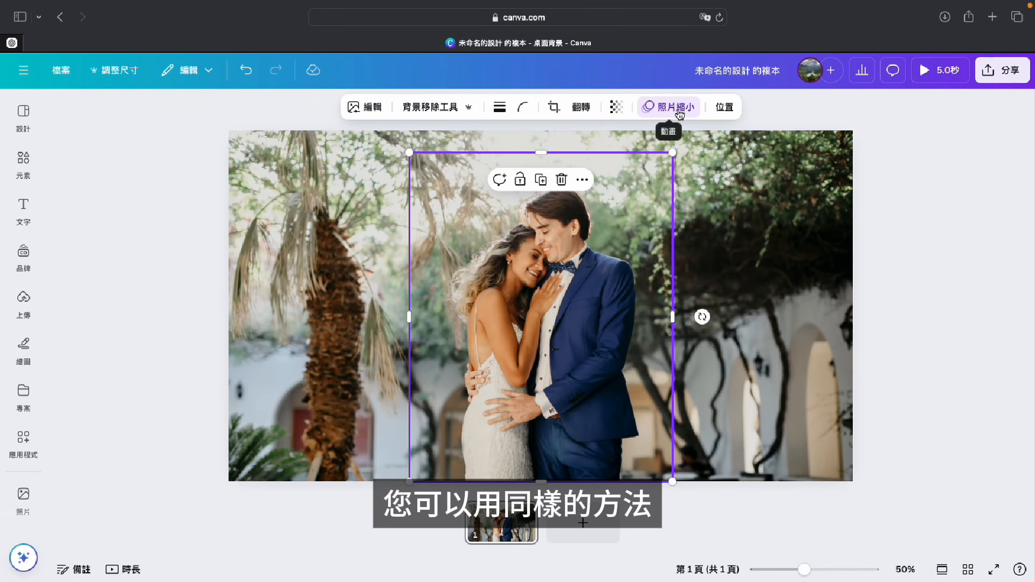
# - In the copied design, give the couple cutout the 扭擺 additional effect and increase its 強度
pyautogui.click(678, 111)
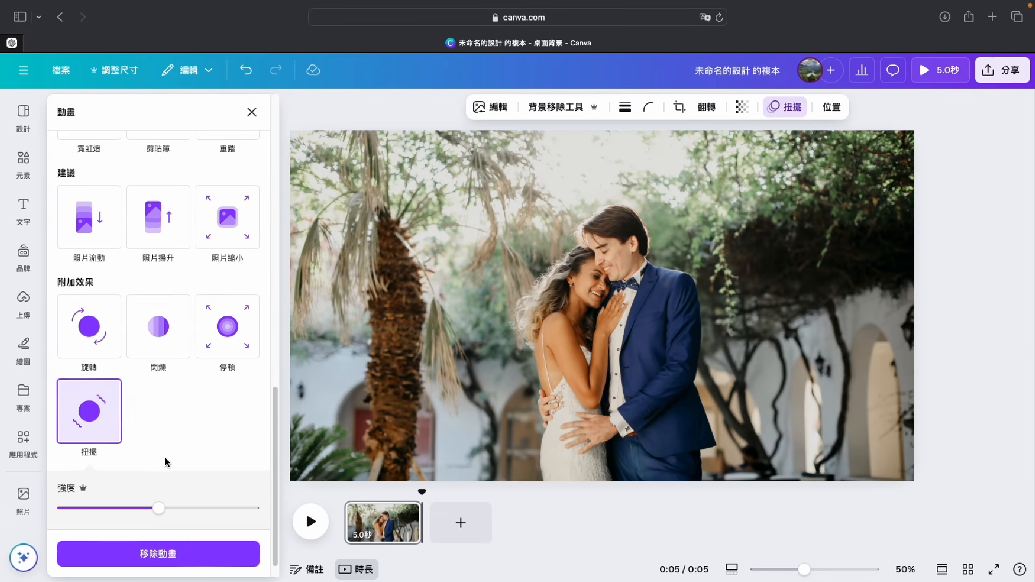
pyautogui.scroll(-1, 164, 462)
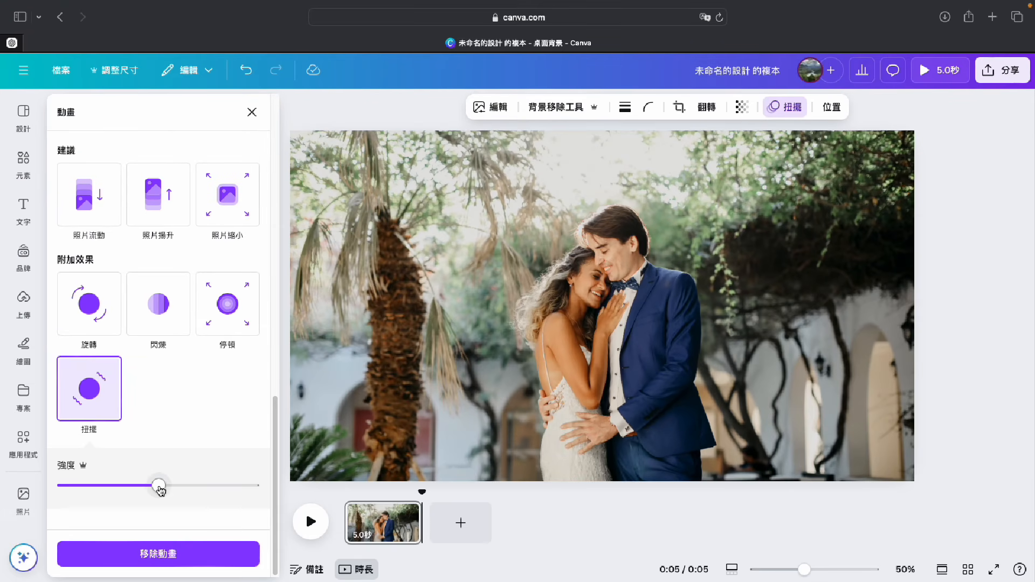
pyautogui.moveTo(160, 489); pyautogui.dragTo(171, 488)
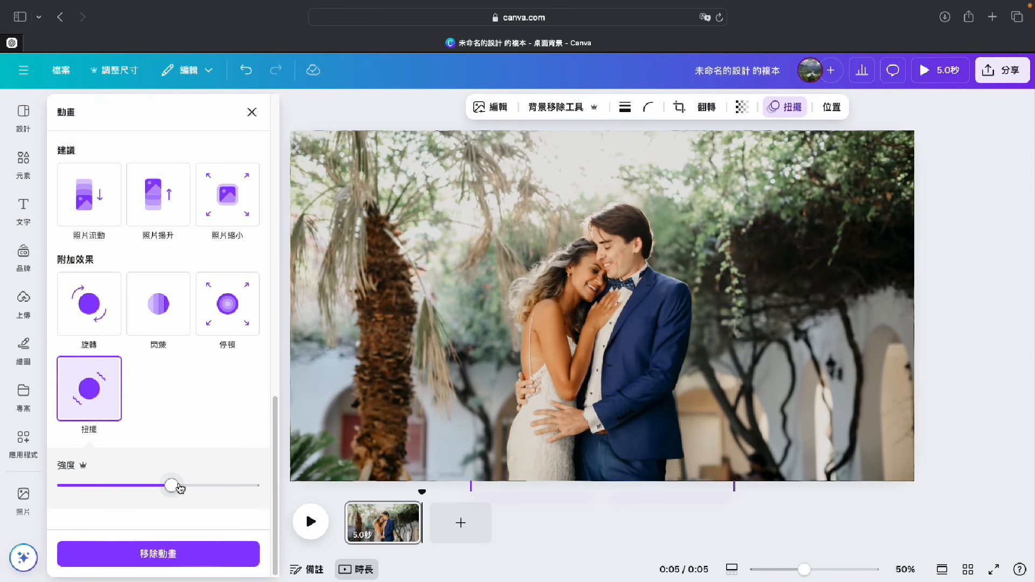
pyautogui.moveTo(179, 488); pyautogui.dragTo(200, 488)
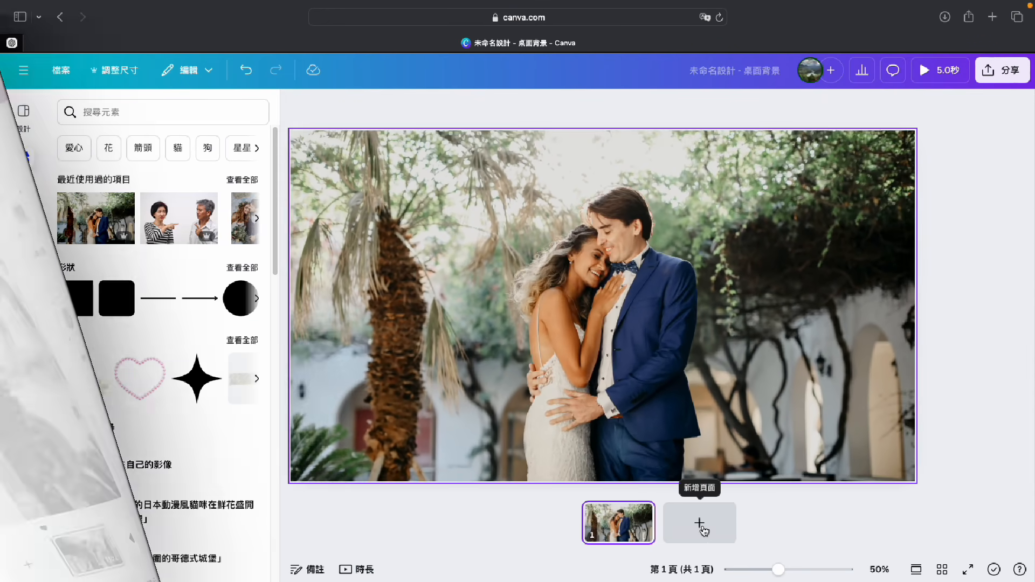
# - In the original wedding design, add a second page and set the recently used arguing couple photo as its background
pyautogui.click(701, 522)
pyautogui.click(161, 216)
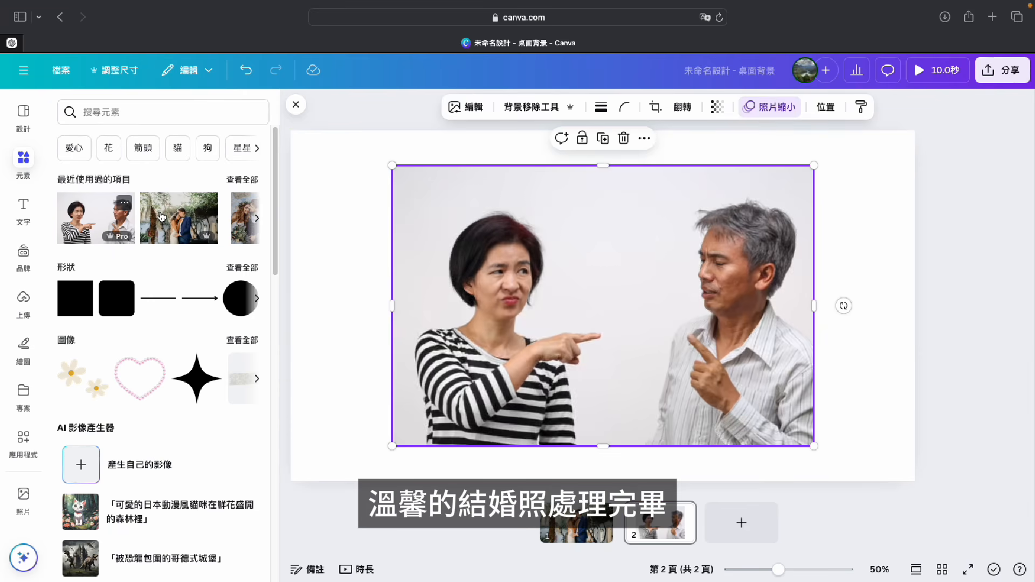
pyautogui.rightClick(663, 233)
pyautogui.click(732, 506)
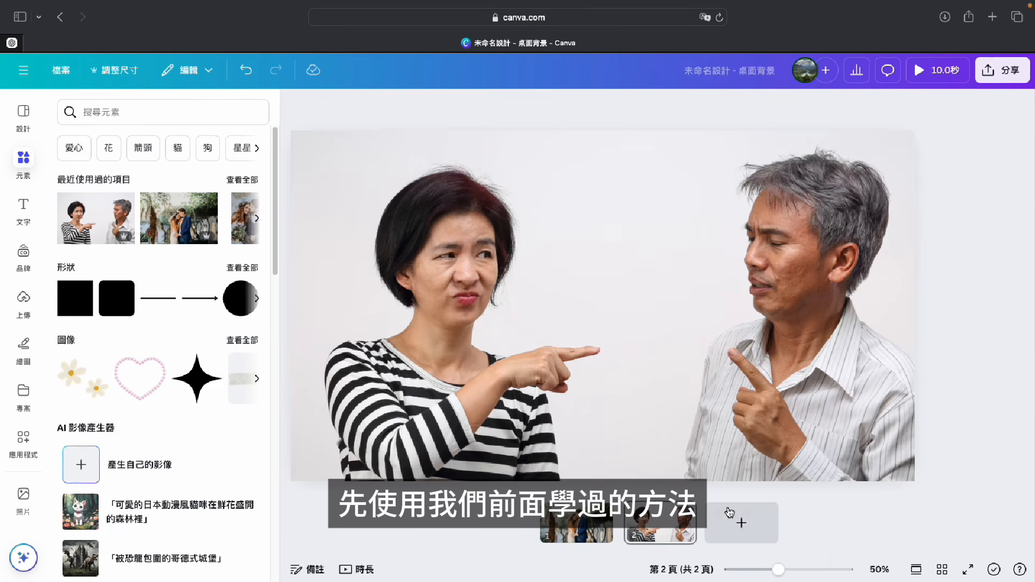
# - Grab the man in the striped shirt out of the background photo with 魔法抓取 in 點擊 mode
pyautogui.click(476, 108)
pyautogui.click(210, 232)
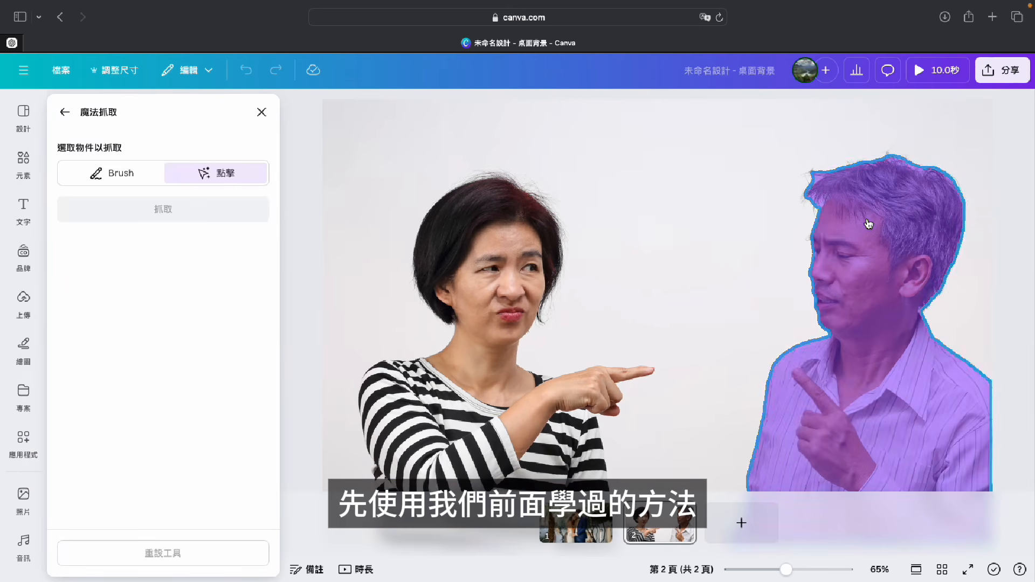
pyautogui.click(199, 215)
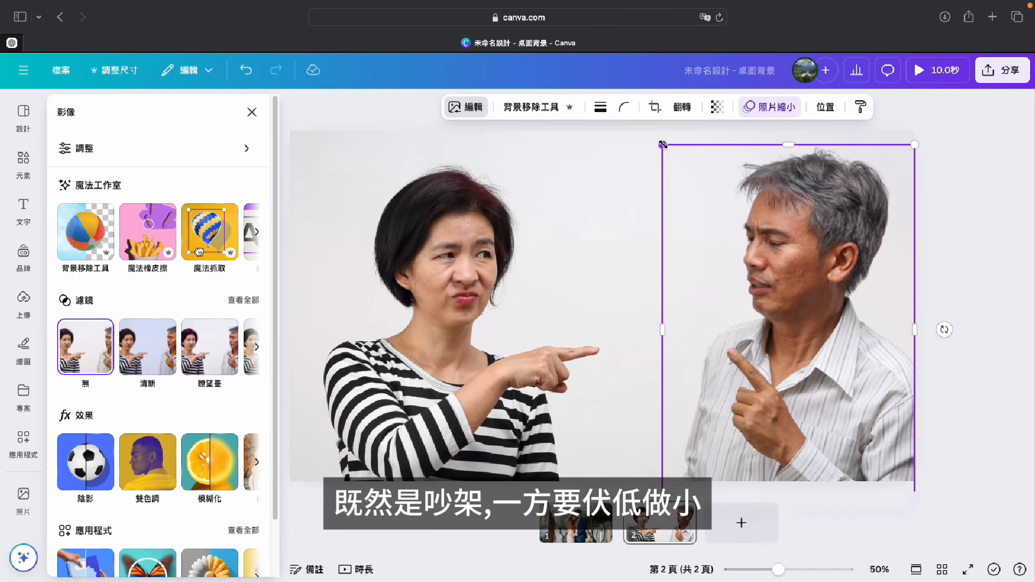
# - Shrink the man's cutout, move it closer to the woman, and increase its 照片縮小 zoom amount
pyautogui.moveTo(662, 144); pyautogui.dragTo(708, 243)
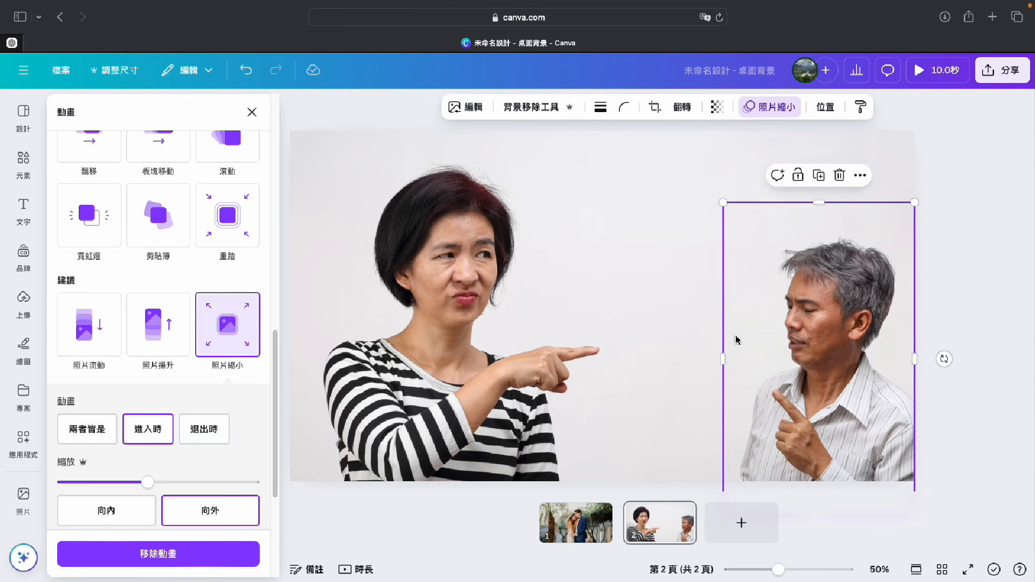
pyautogui.moveTo(803, 350); pyautogui.dragTo(759, 342)
pyautogui.moveTo(148, 483); pyautogui.dragTo(196, 482)
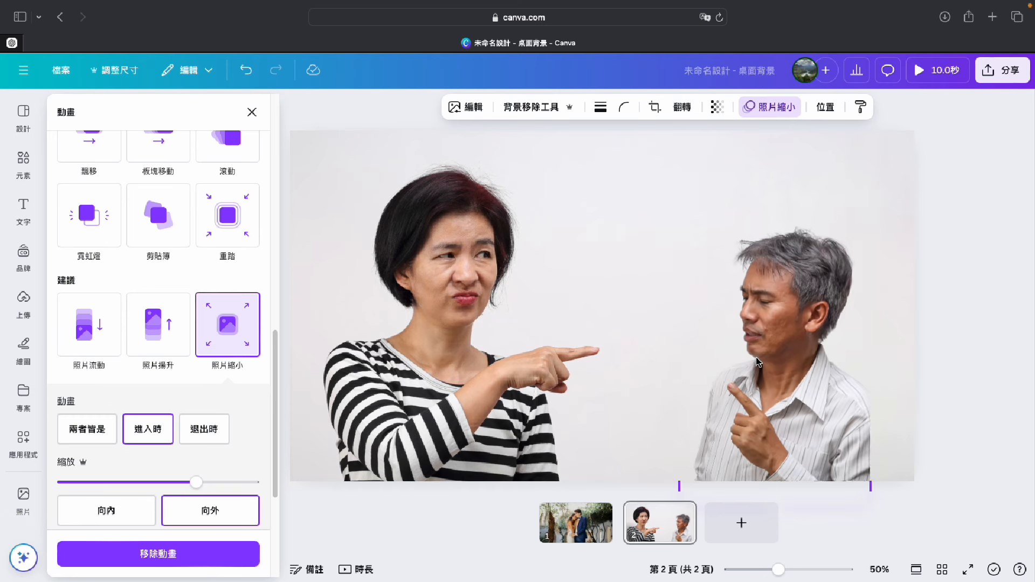
# - Add the clockwise 旋轉 additional effect to the man's cutout and raise its speed close to the maximum
pyautogui.scroll(-4, 111, 347)
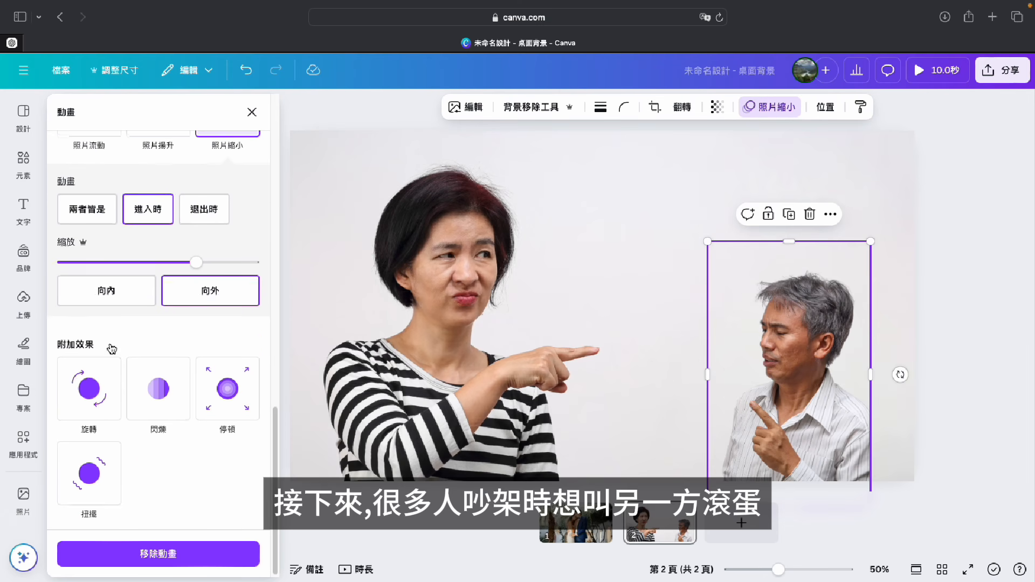
pyautogui.click(87, 390)
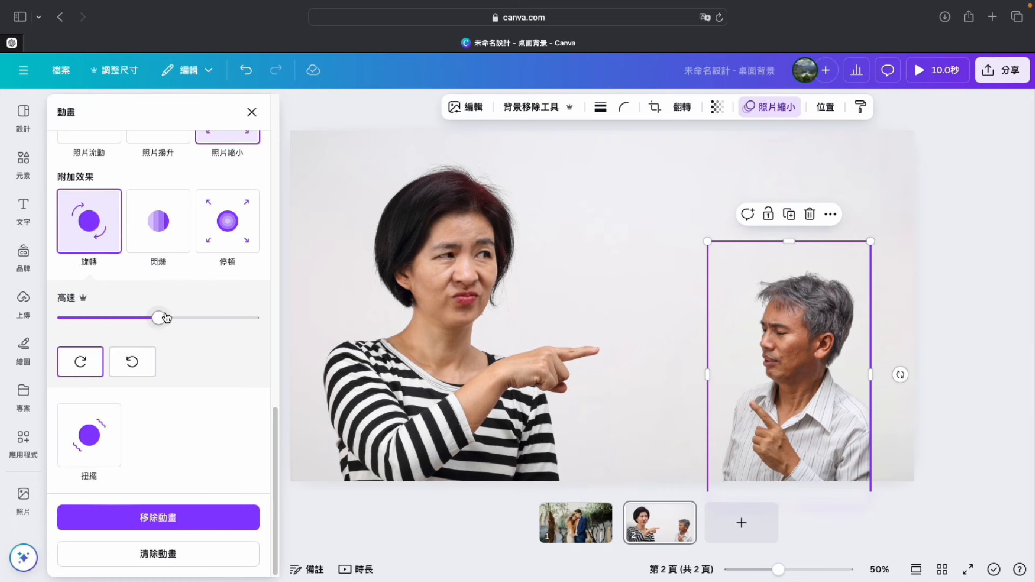
pyautogui.click(193, 319)
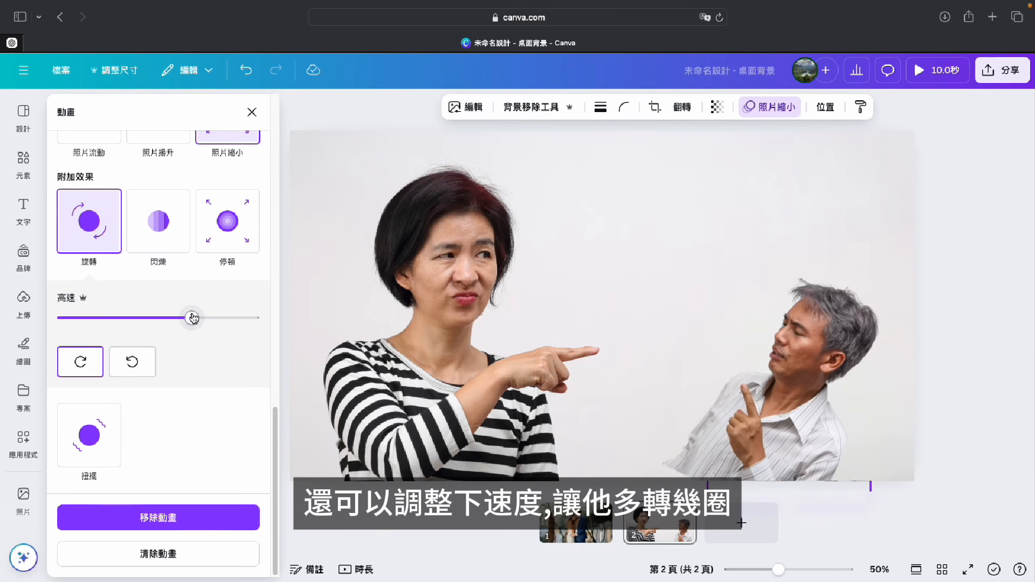
pyautogui.moveTo(193, 318); pyautogui.dragTo(227, 317)
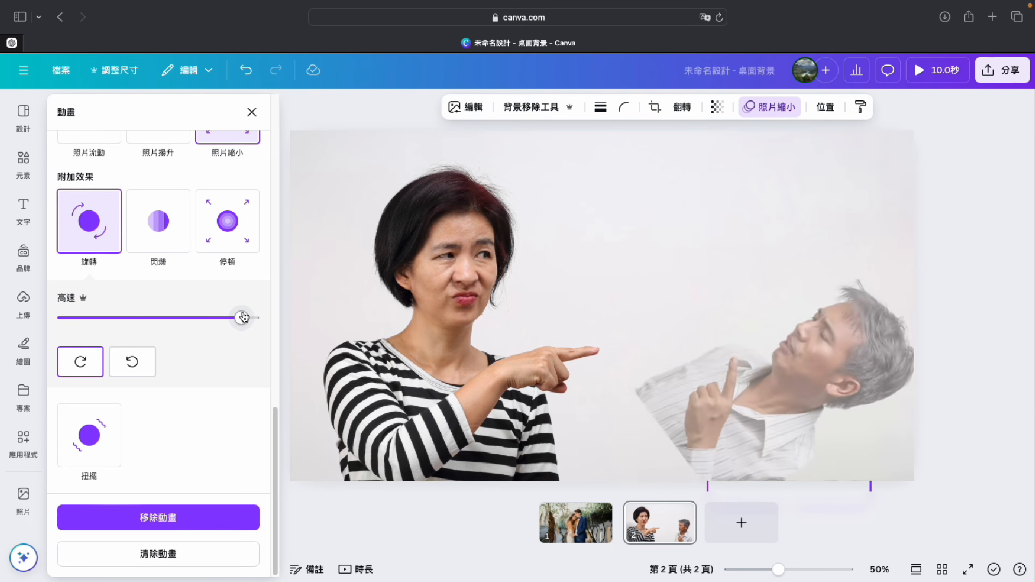
pyautogui.moveTo(244, 318); pyautogui.dragTo(247, 318)
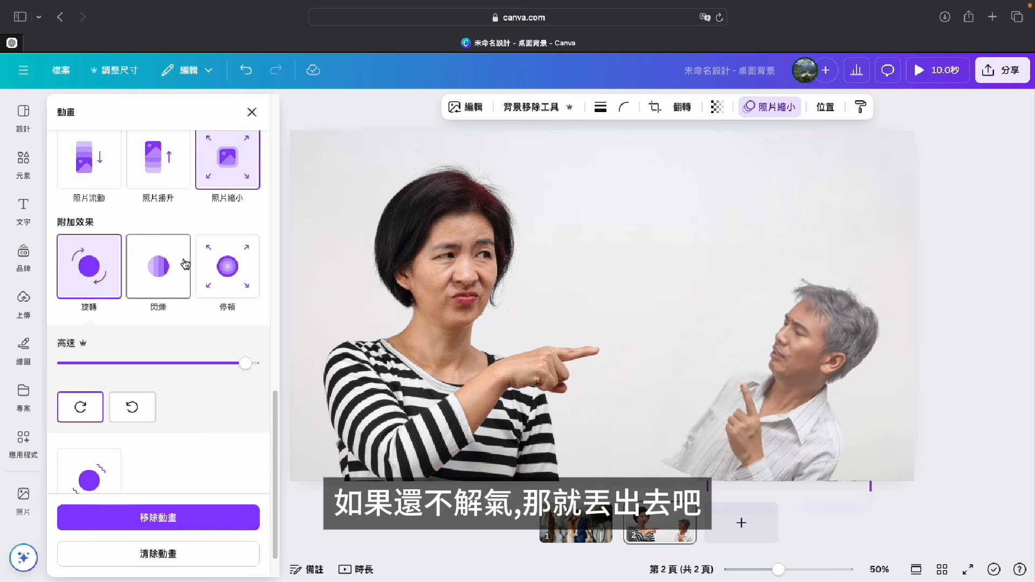
# - Create a custom animation path with 建立動畫 that throws the man up and out past the page's right edge, and play the preview
pyautogui.scroll(10, 186, 263)
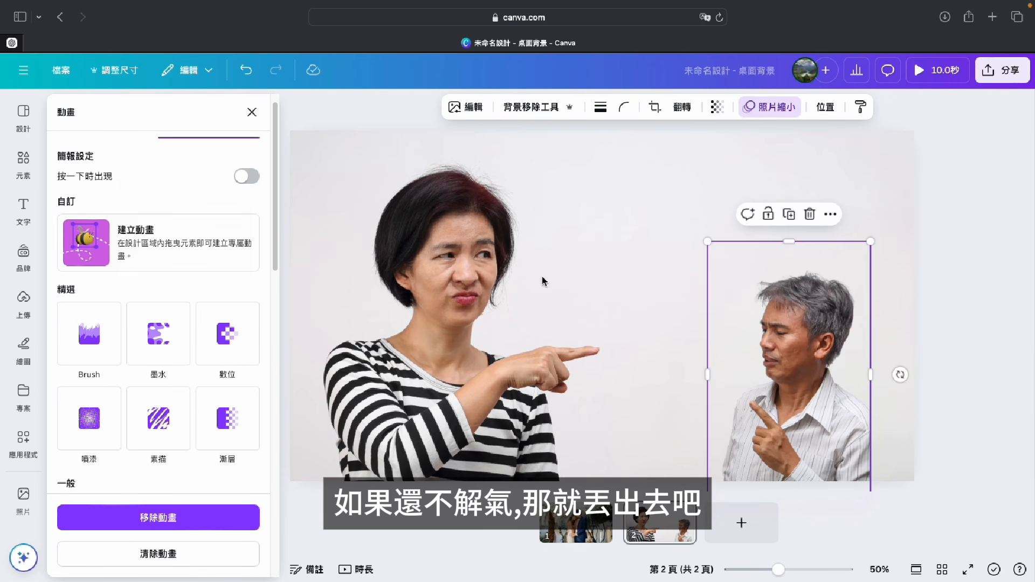
pyautogui.click(160, 262)
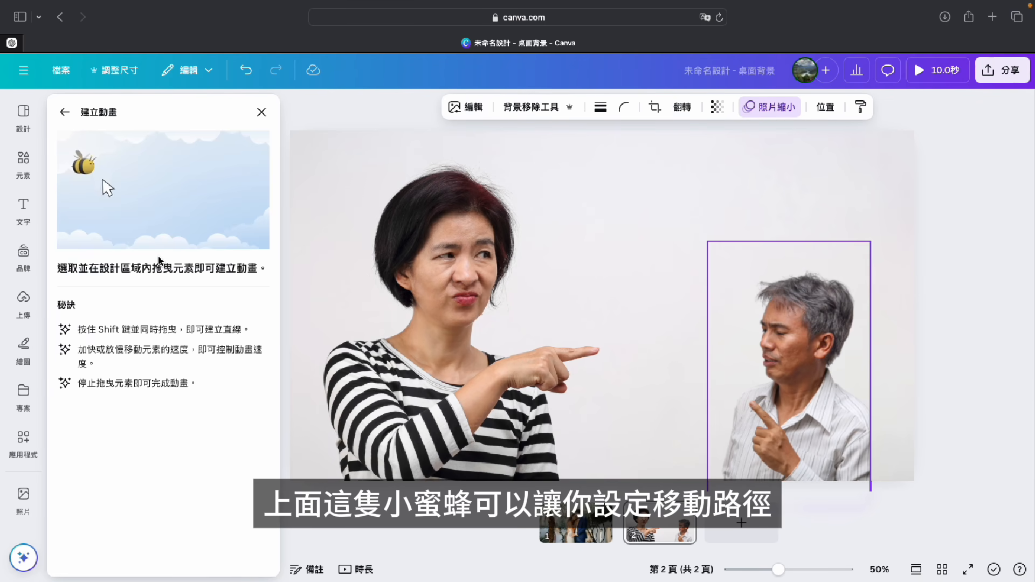
pyautogui.moveTo(771, 378)
pyautogui.mouseDown()
pyautogui.moveTo(790, 326)
pyautogui.moveTo(835, 290)
pyautogui.moveTo(890, 269)
pyautogui.mouseUp()
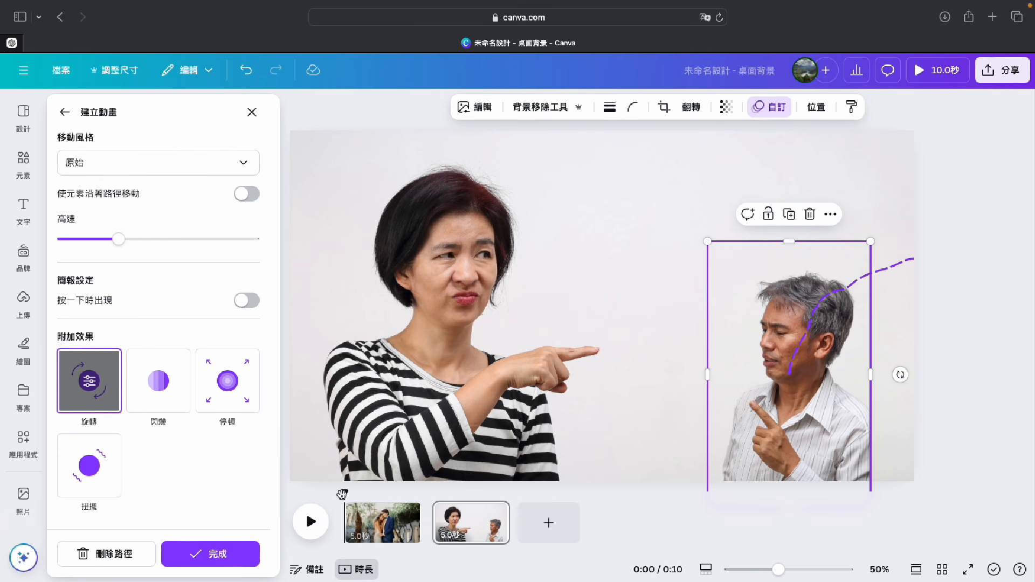
pyautogui.click(310, 522)
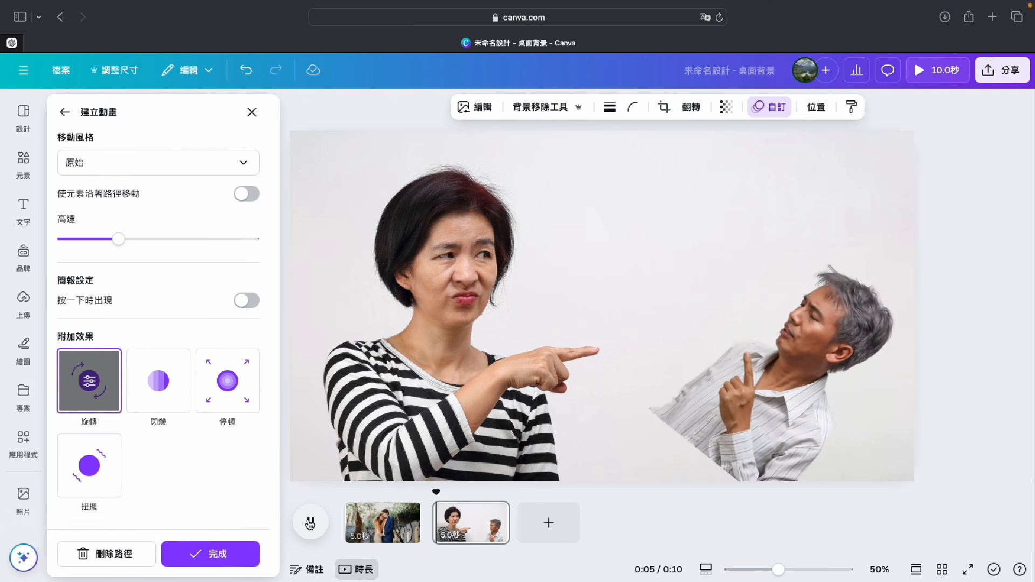